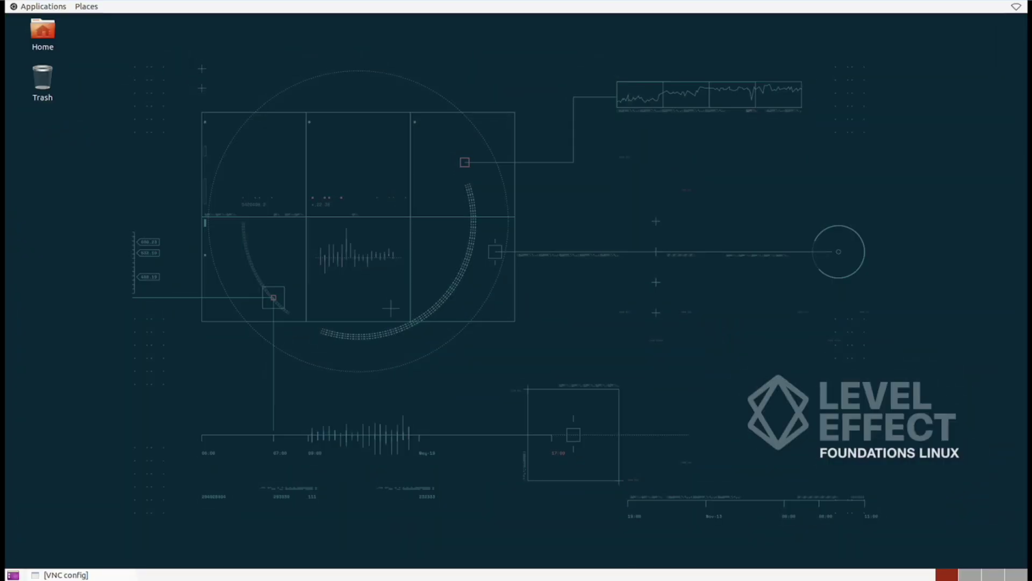
Load google.com in the Firefox web browser and close the browser.
click(37, 6)
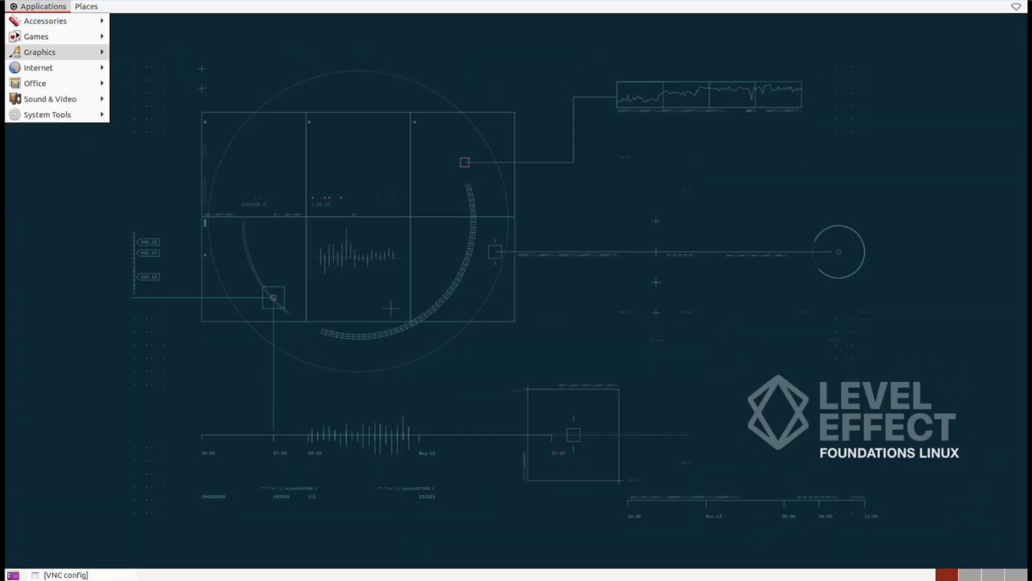
mouse_move(42, 65)
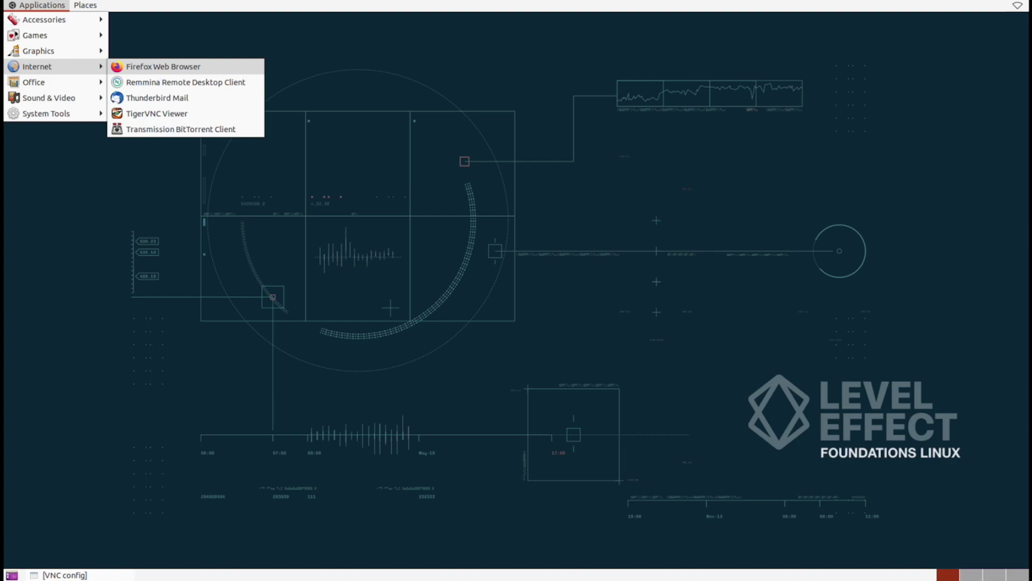
click(162, 66)
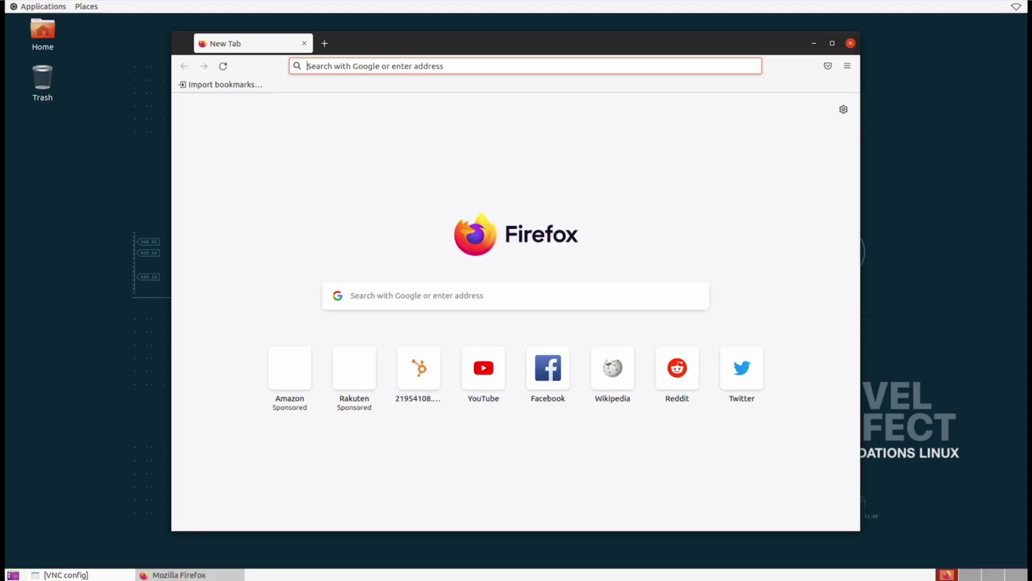
click(367, 66)
text(google.com)
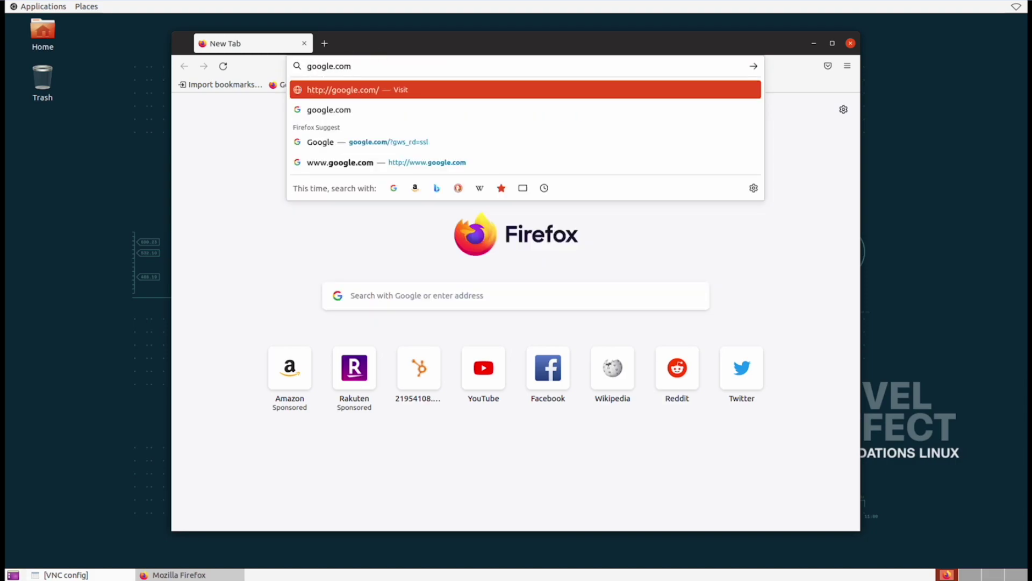
key(Return)
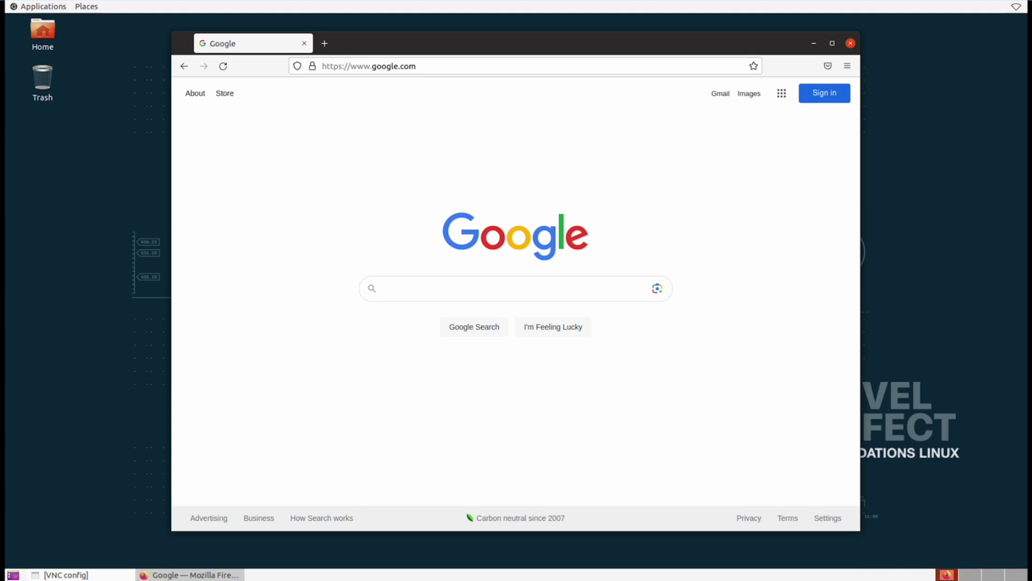
click(850, 43)
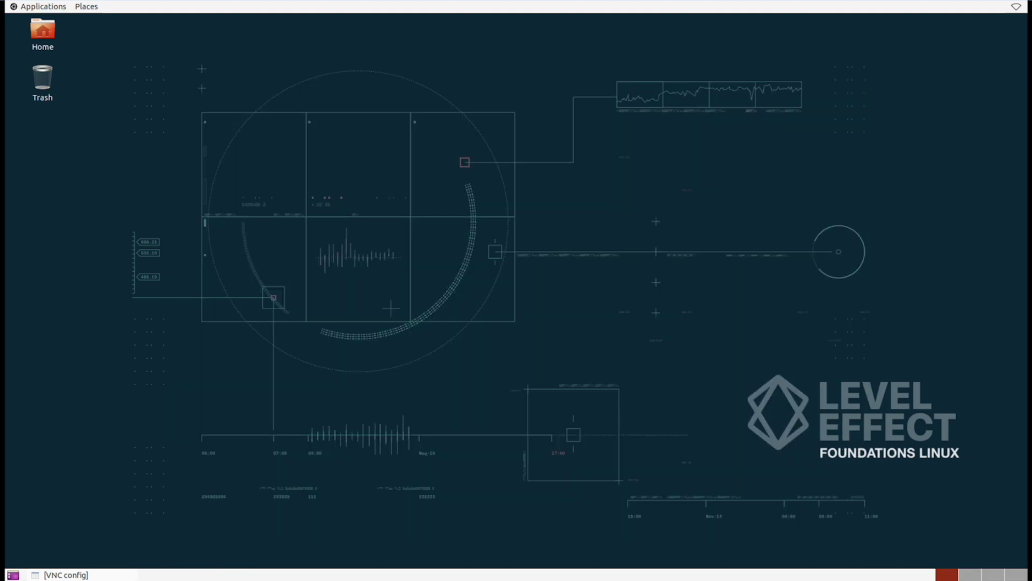
Write "some simple text" in a new Text Editor document and close it without saving.
click(43, 6)
mouse_move(45, 21)
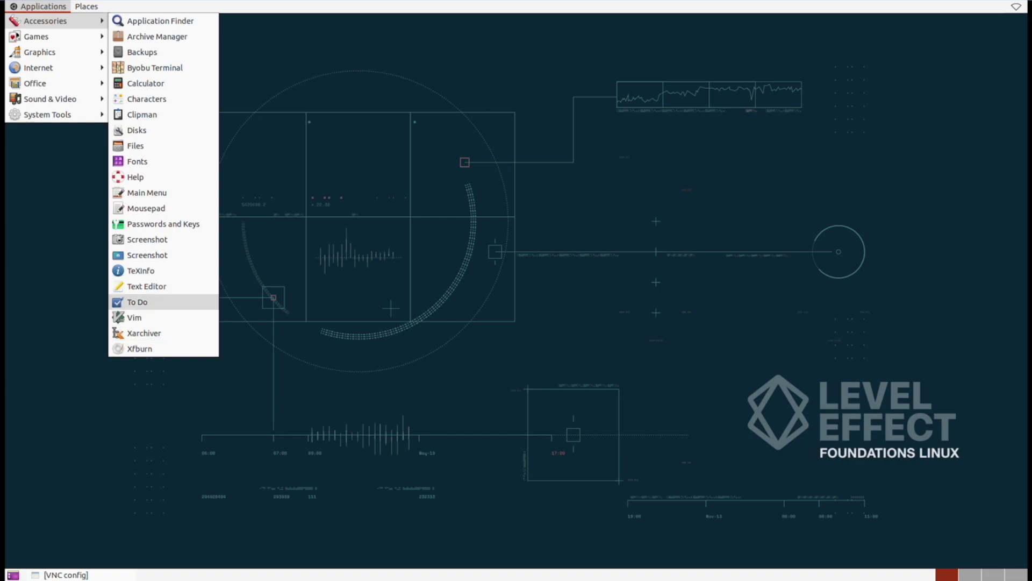
click(146, 286)
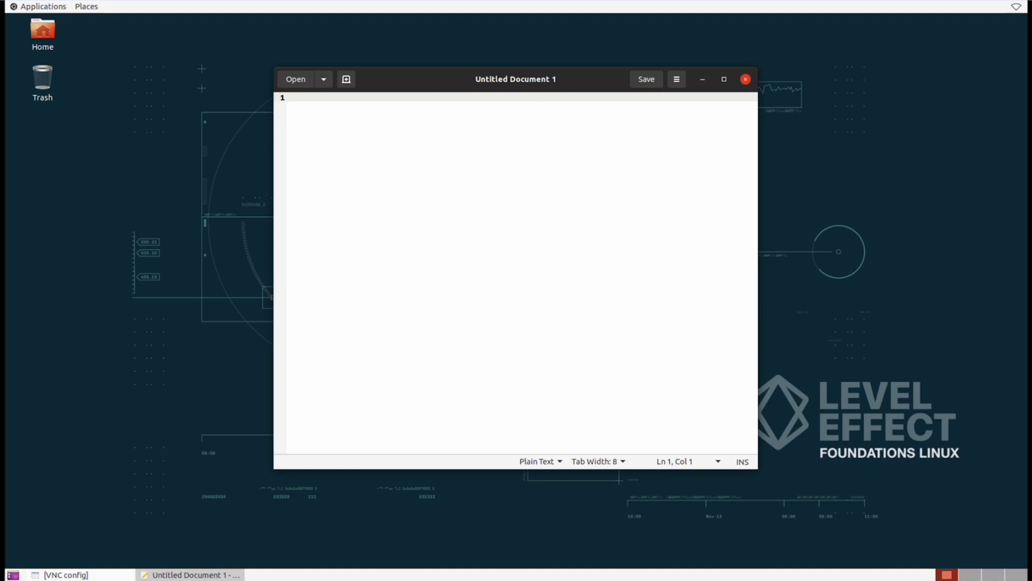
text(some simple text)
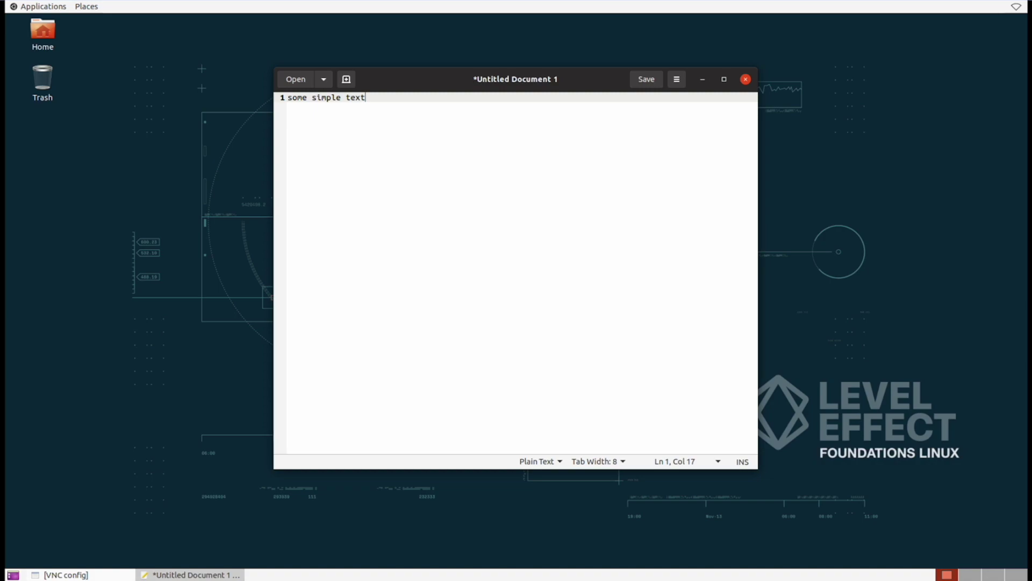
click(746, 79)
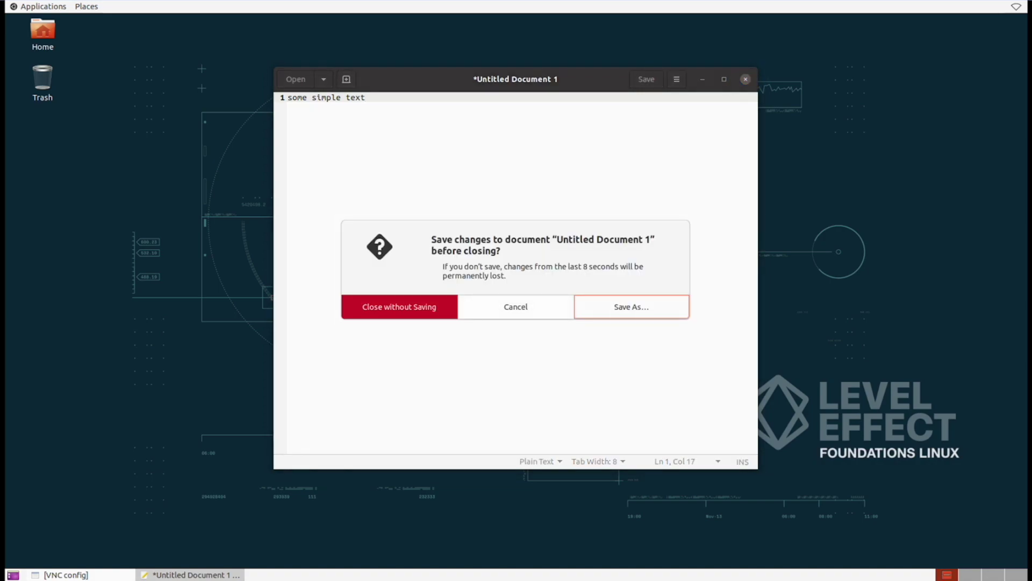
click(399, 307)
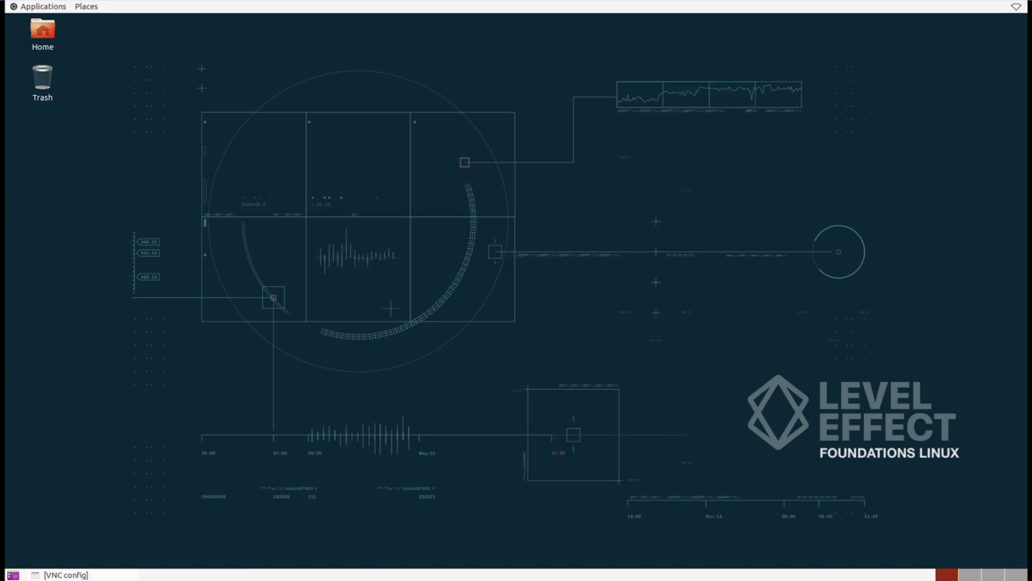
Find the Calculator by searching for "calc" in Application Finder, launch it and close it.
click(43, 7)
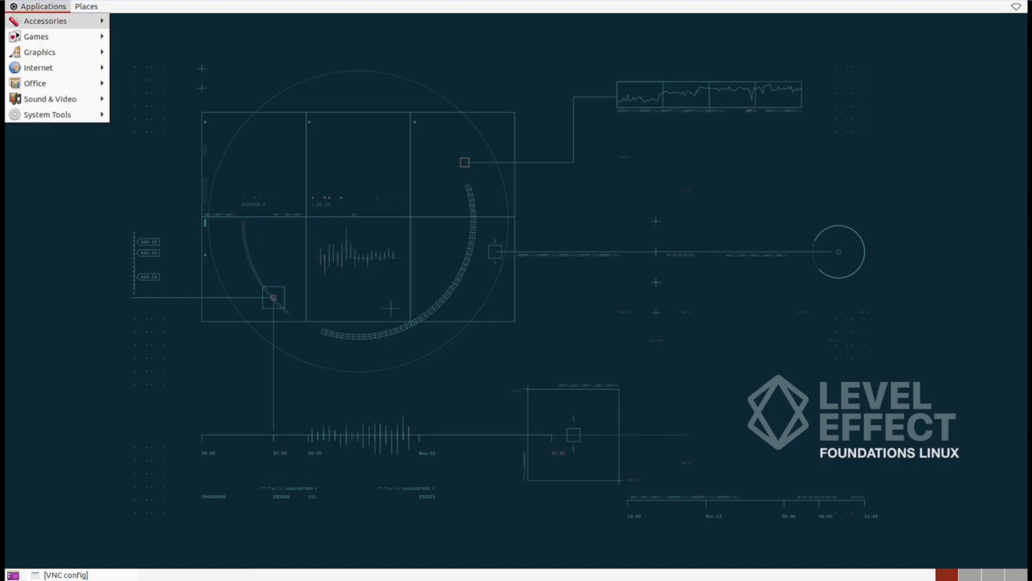
mouse_move(46, 21)
click(160, 20)
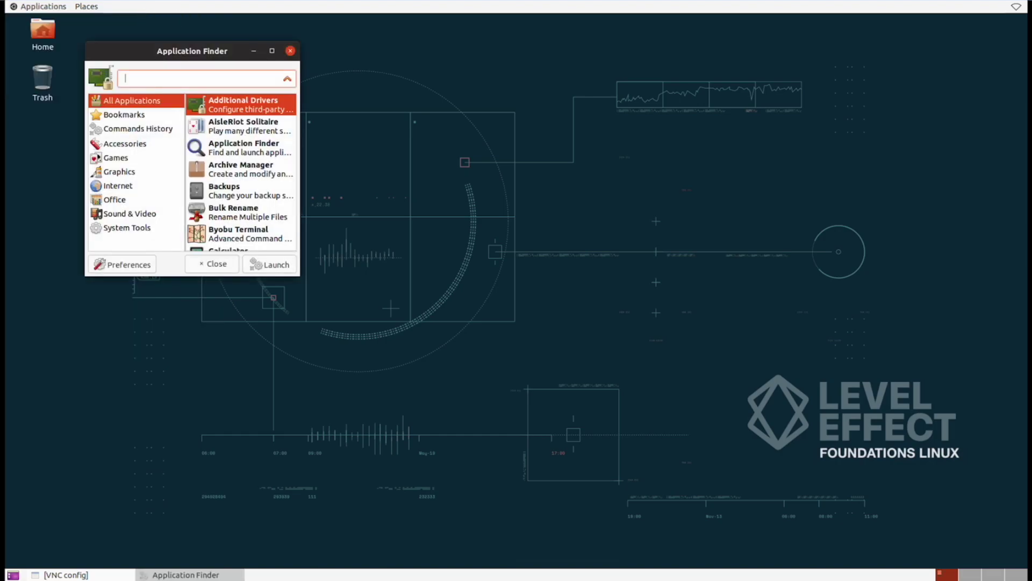
text(calc)
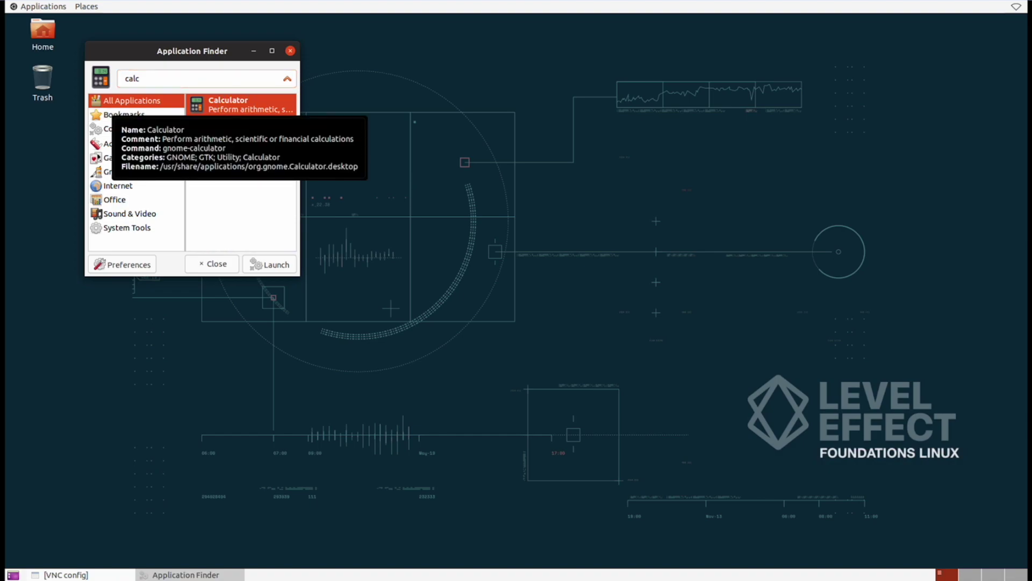
key(Return)
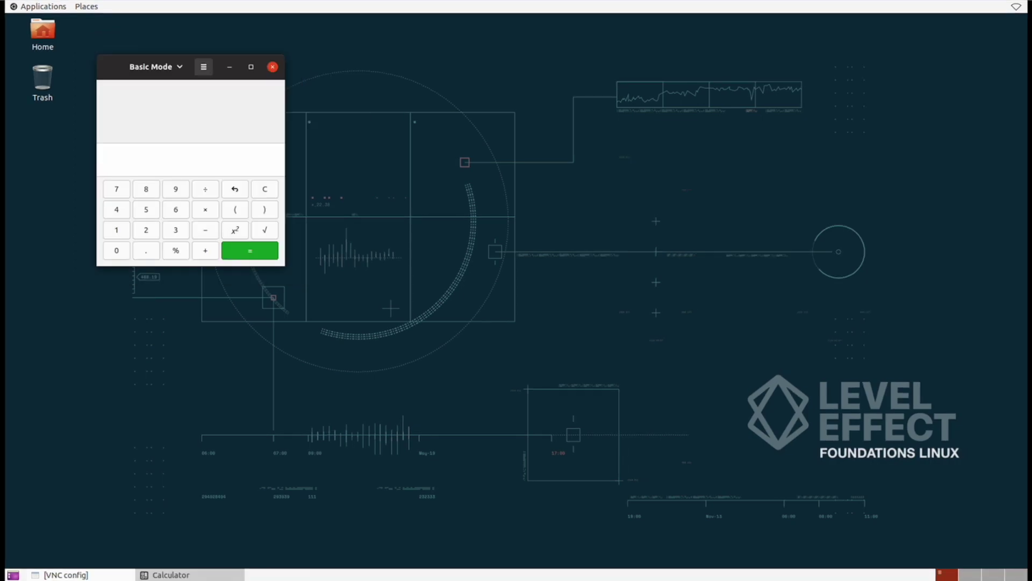
click(272, 66)
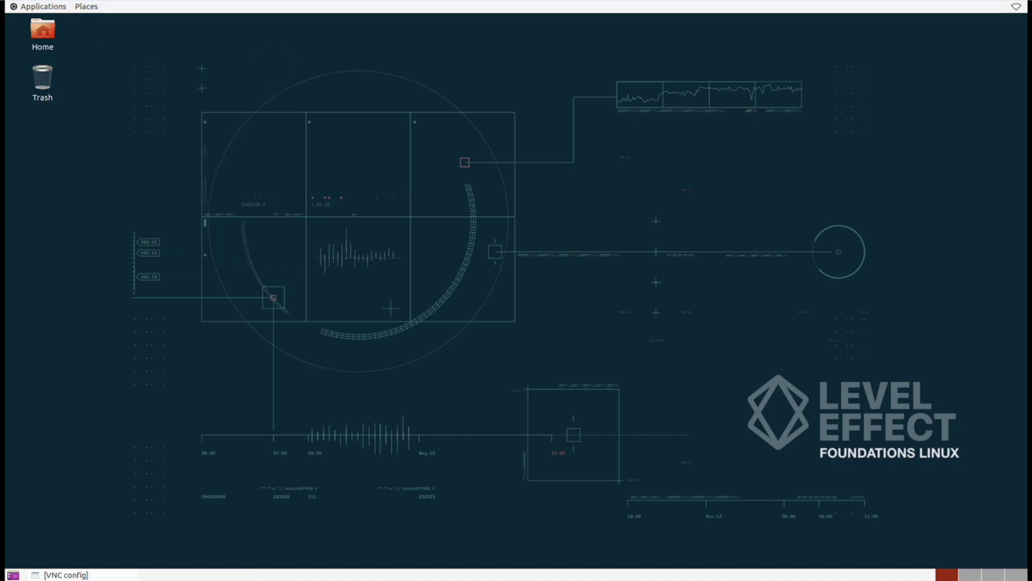
Open the Home folder in the file manager and look at the actions offered for its empty space.
double_click(43, 34)
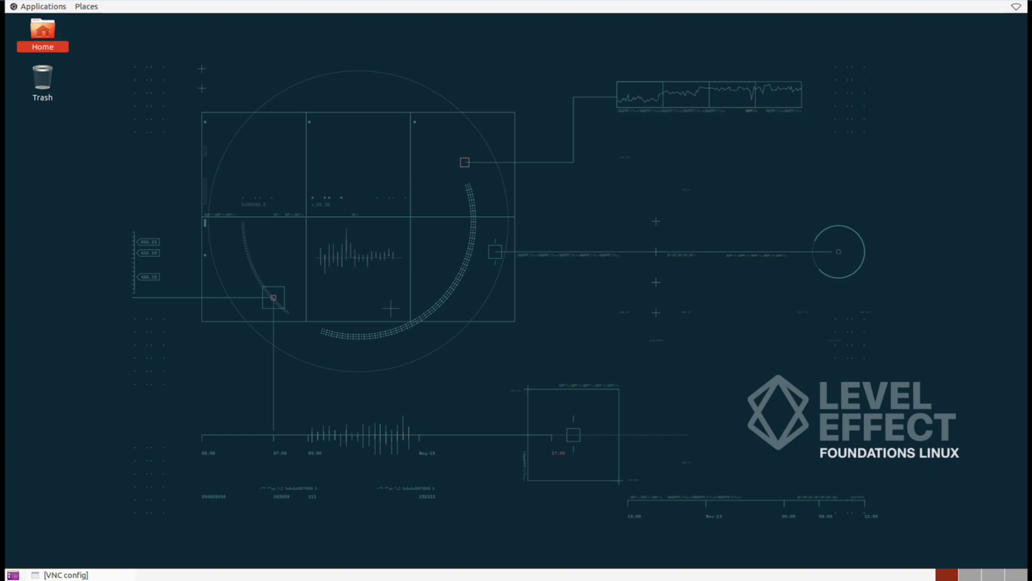
drag(231, 99, 408, 98)
right_click(406, 194)
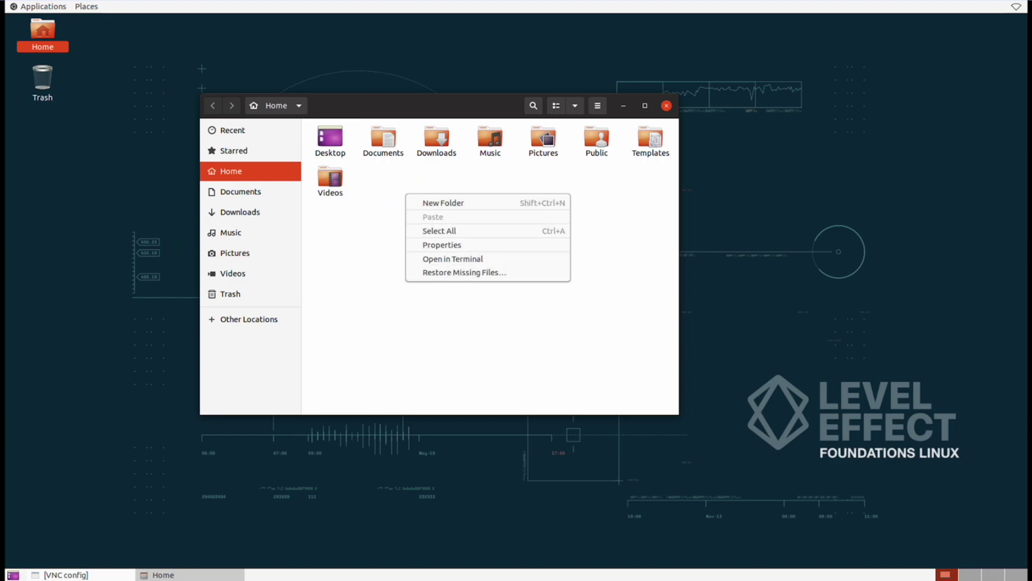
click(460, 183)
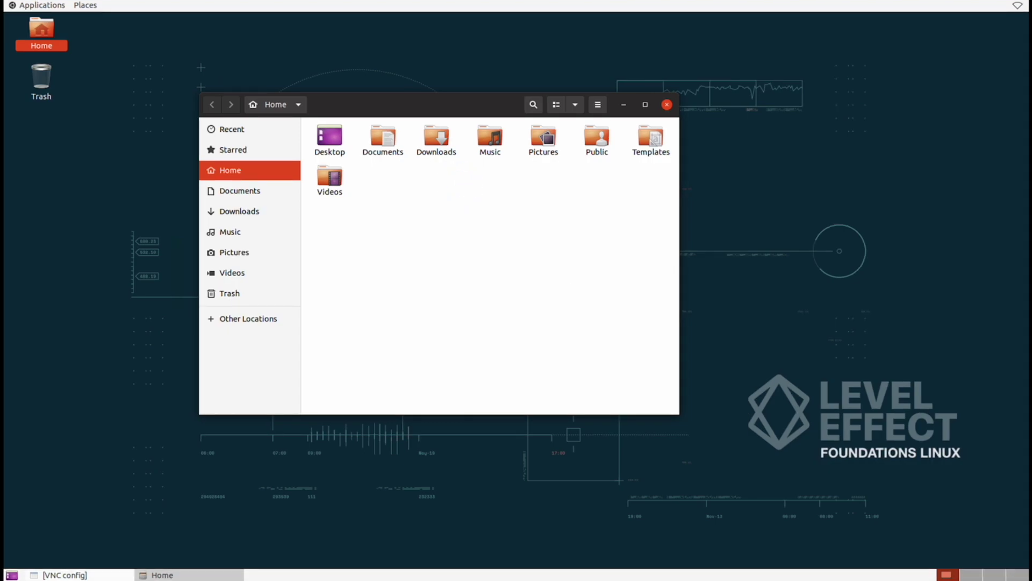
Create a new folder named "Testing" inside the Desktop folder.
double_click(327, 139)
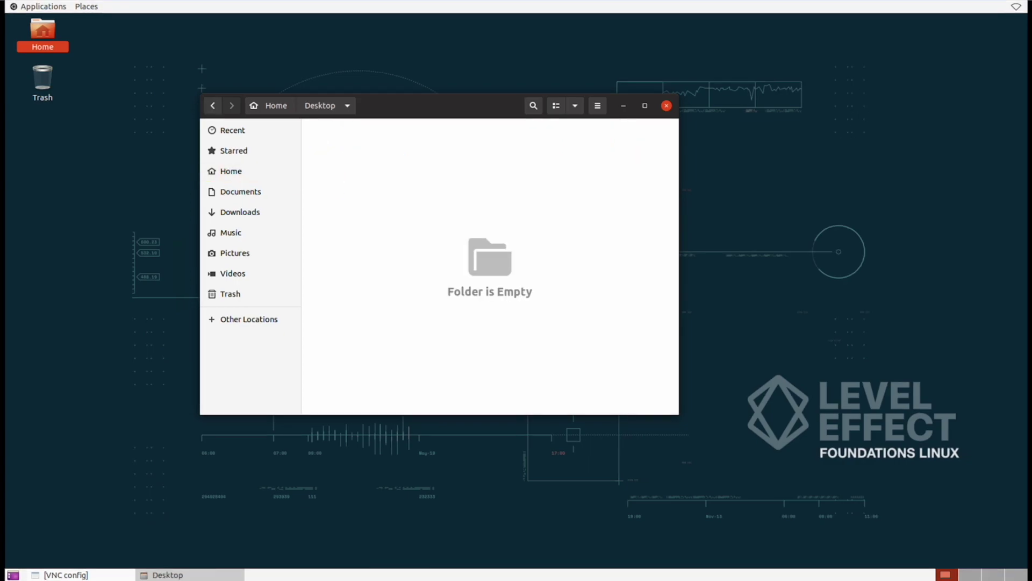
right_click(368, 173)
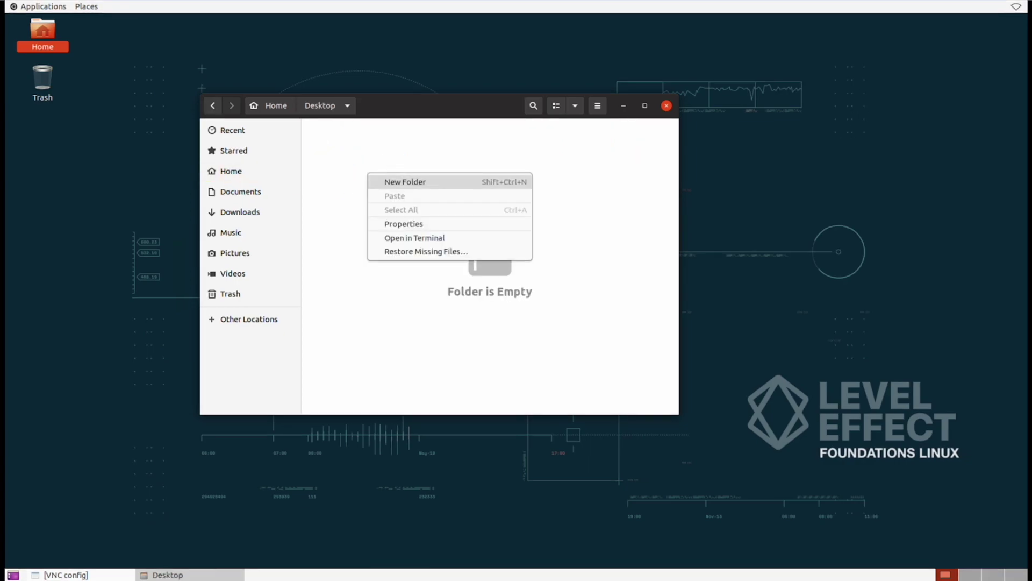
click(431, 182)
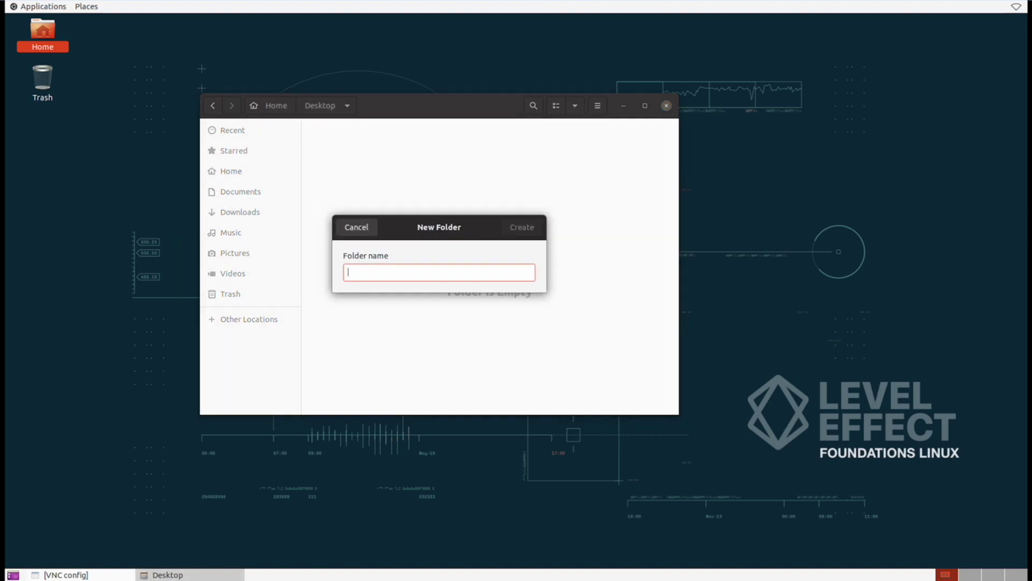
text(Testing)
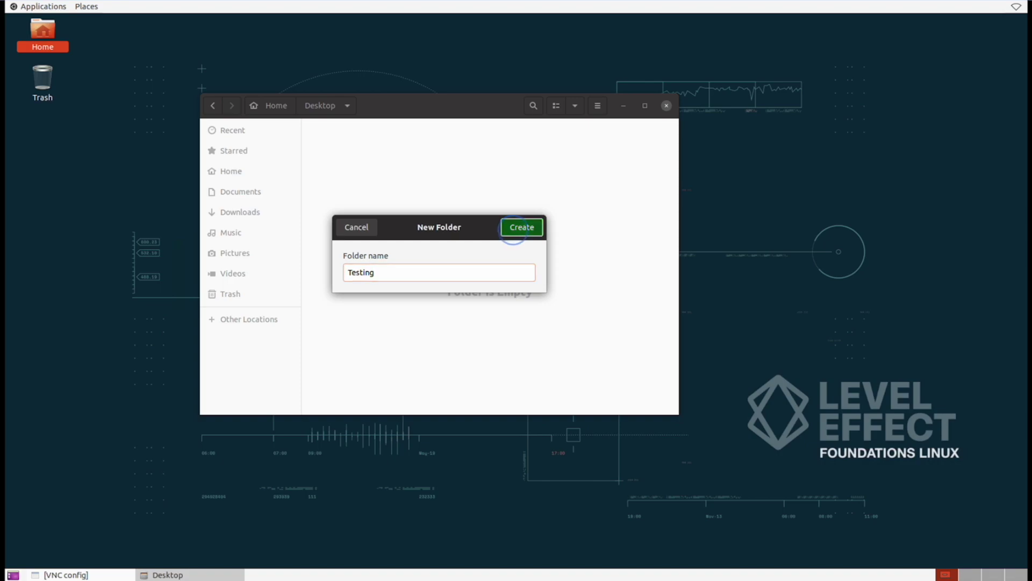
click(512, 227)
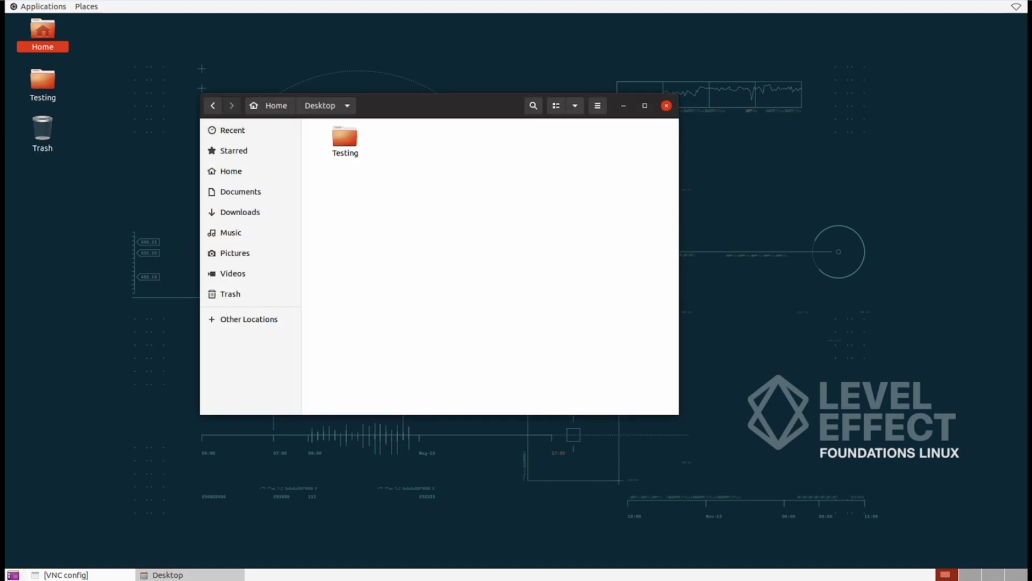
View the Testing folder from its desktop icon and from the Desktop folder's window, returning to the Desktop folder.
click(342, 133)
click(46, 82)
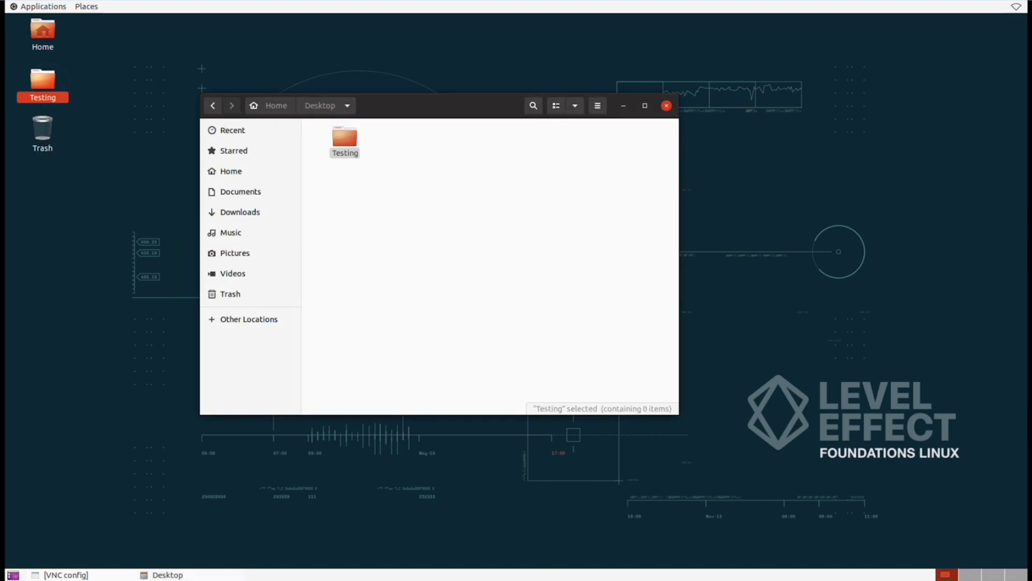
click(47, 82)
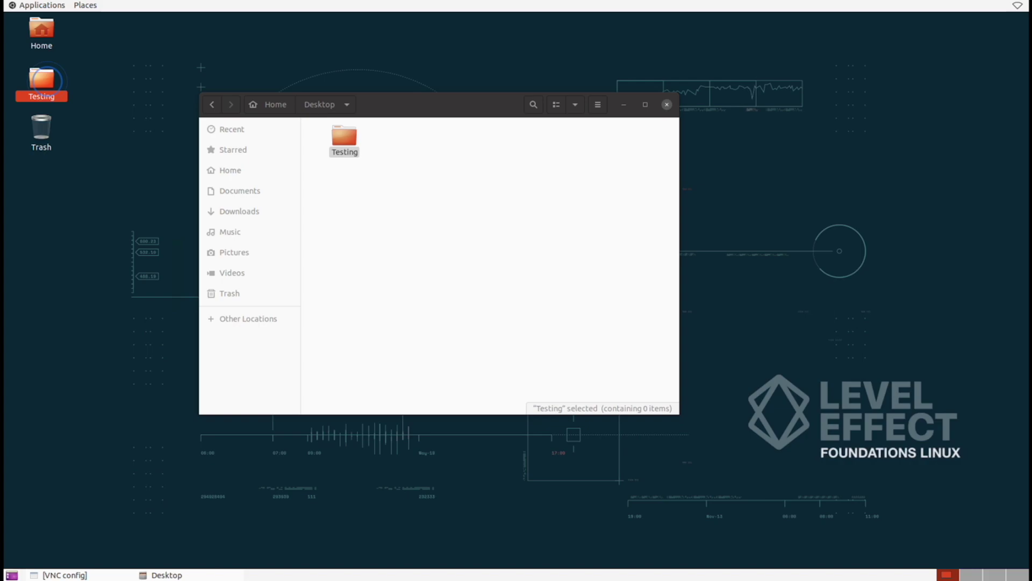
double_click(43, 81)
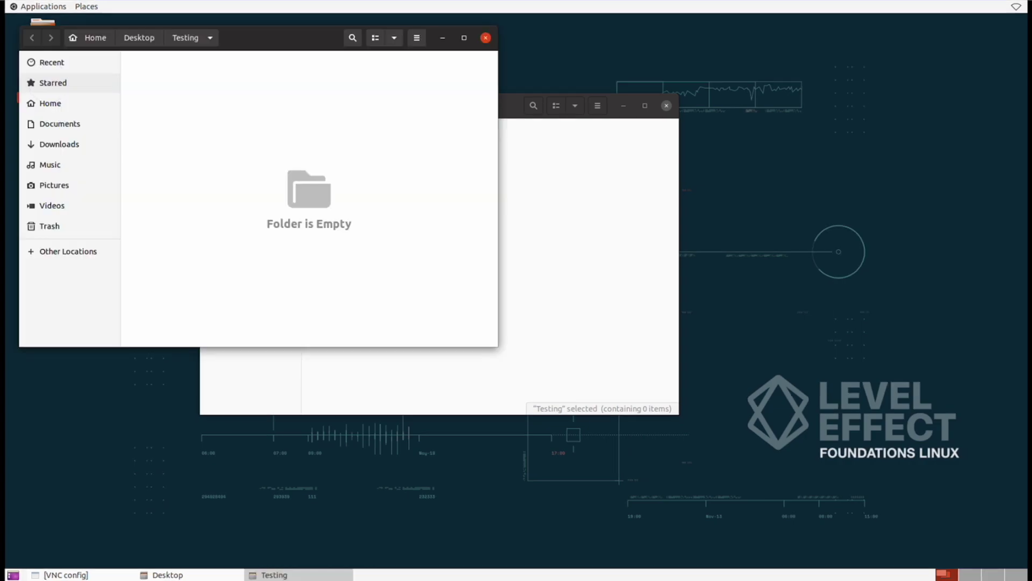
drag(270, 39, 314, 261)
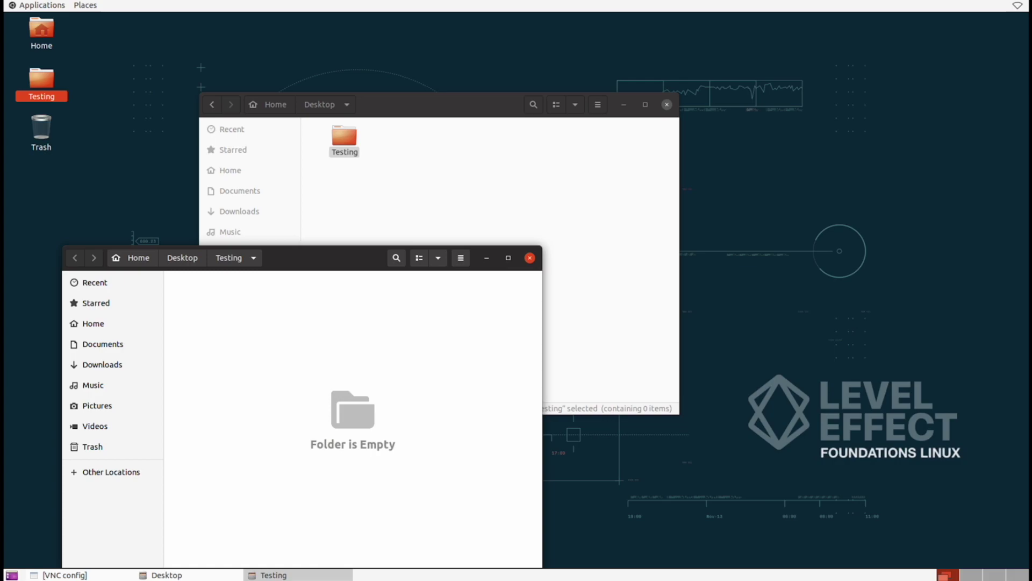
click(530, 258)
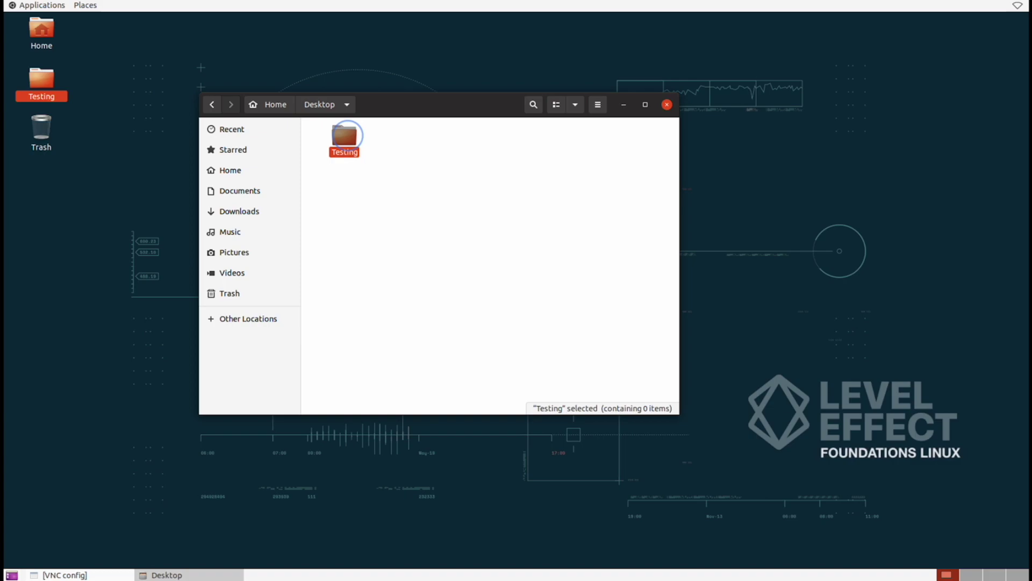
double_click(344, 136)
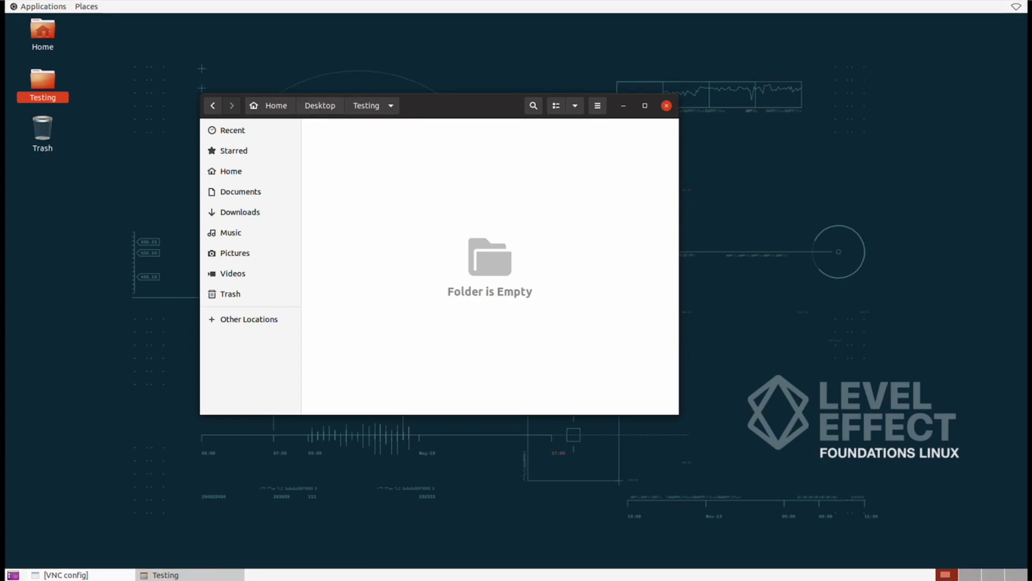
click(320, 105)
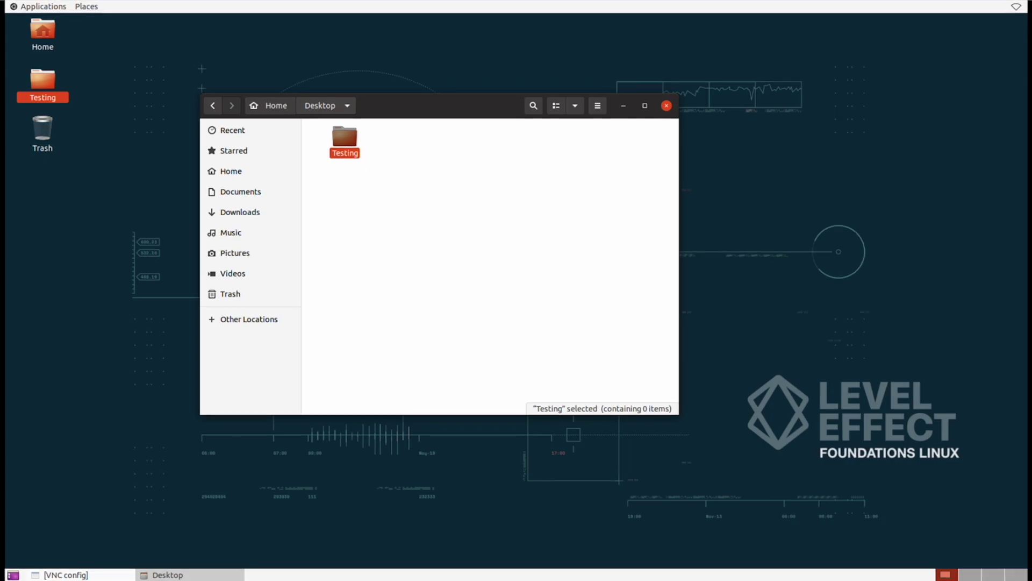
Move the Testing folder from the Desktop folder to the Trash and undo the deletion.
right_click(347, 135)
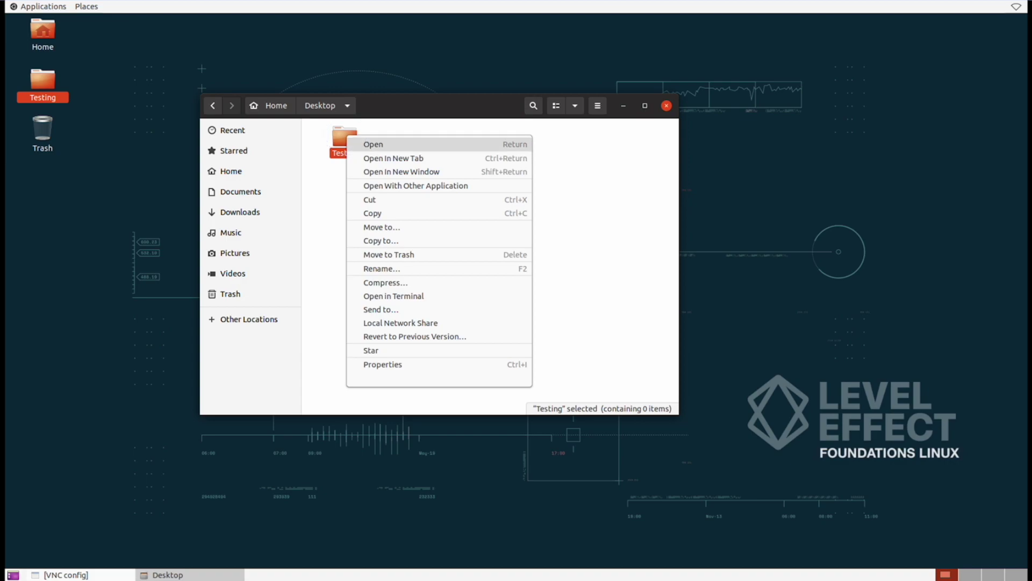
key(Down)
key(Down)
key(Down)
key(Down)
key(Down)
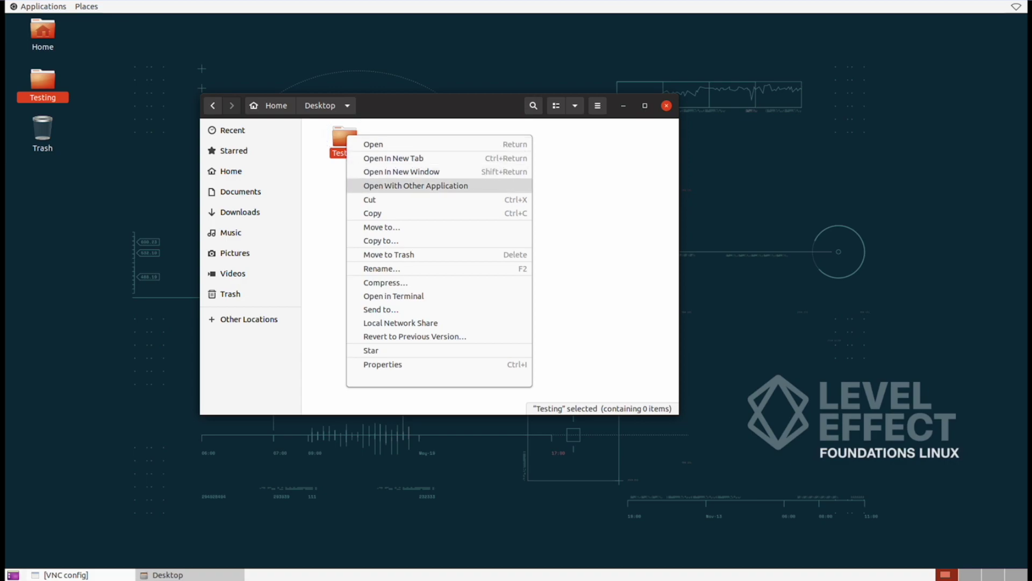
key(Down)
key(Down)
key(Down)
key(Down)
key(Down)
key(Down)
key(Down)
key(Down)
key(Down)
key(Down)
key(Down)
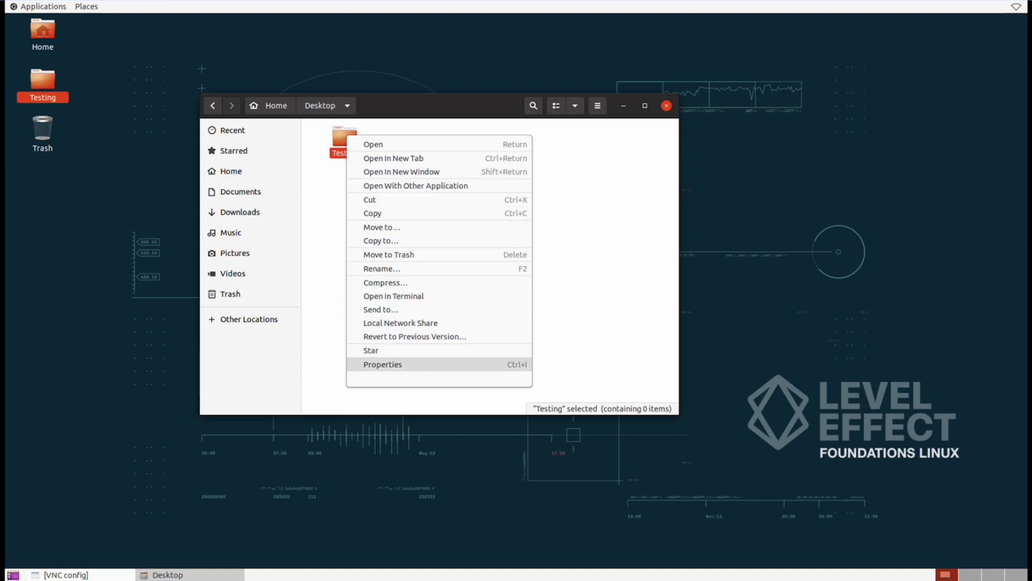
key(Up)
key(Up)
key(Up)
key(Up)
key(Up)
key(Up)
key(Up)
key(Up)
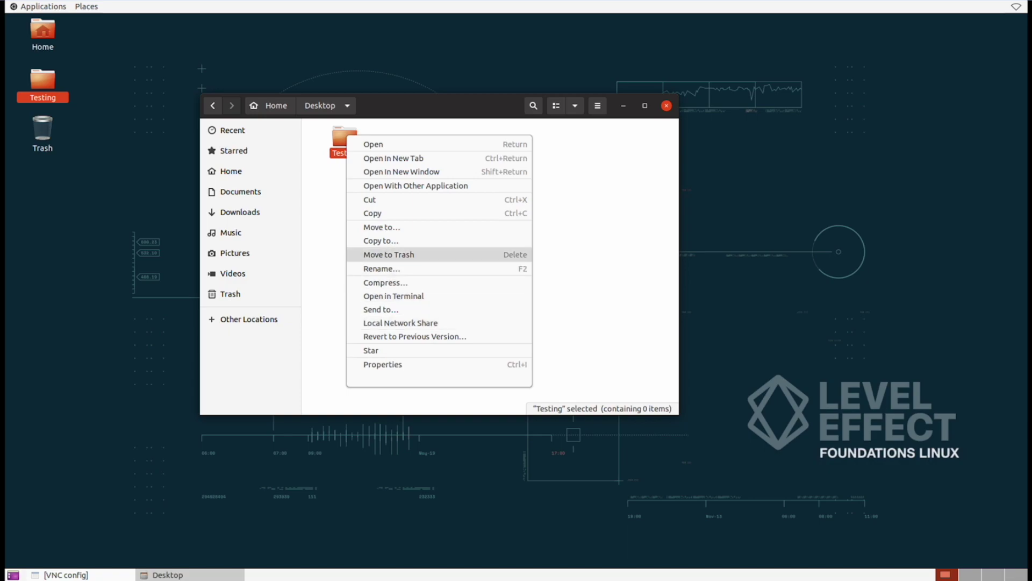
click(460, 257)
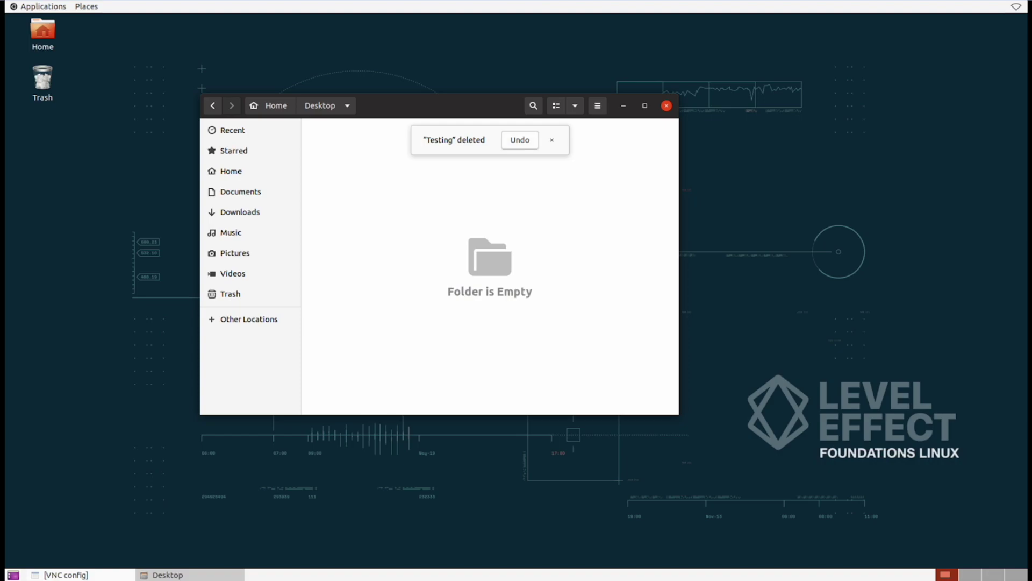
click(520, 139)
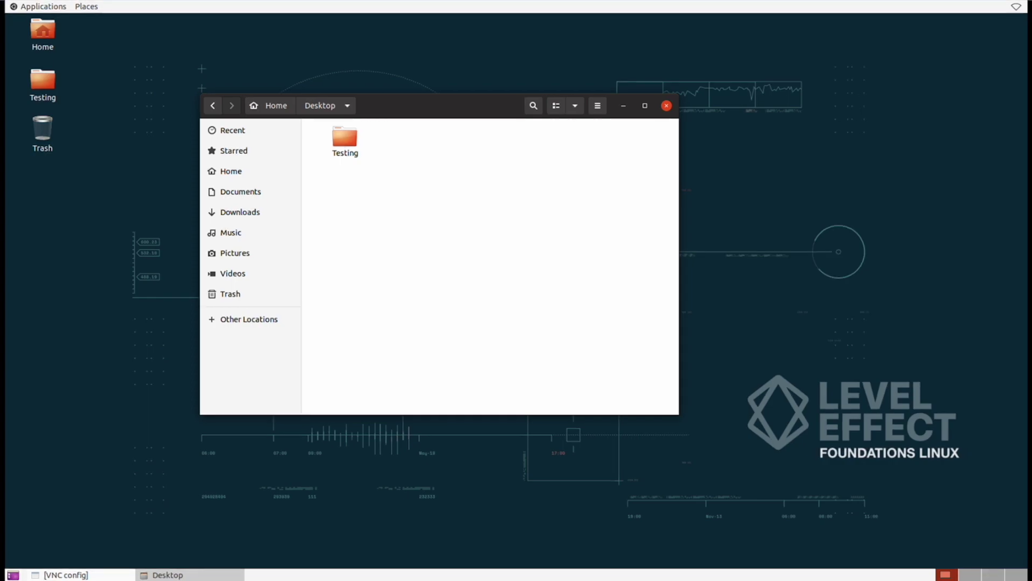
Examine the Testing folder's properties, including its parent folder, permissions, enclosed-file permissions and local network sharing options.
right_click(341, 139)
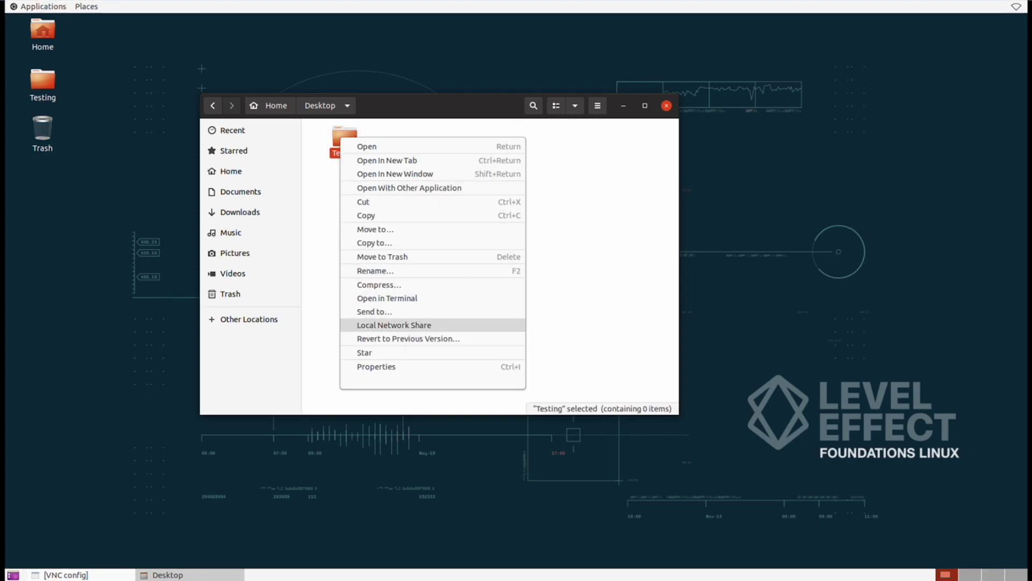
click(400, 367)
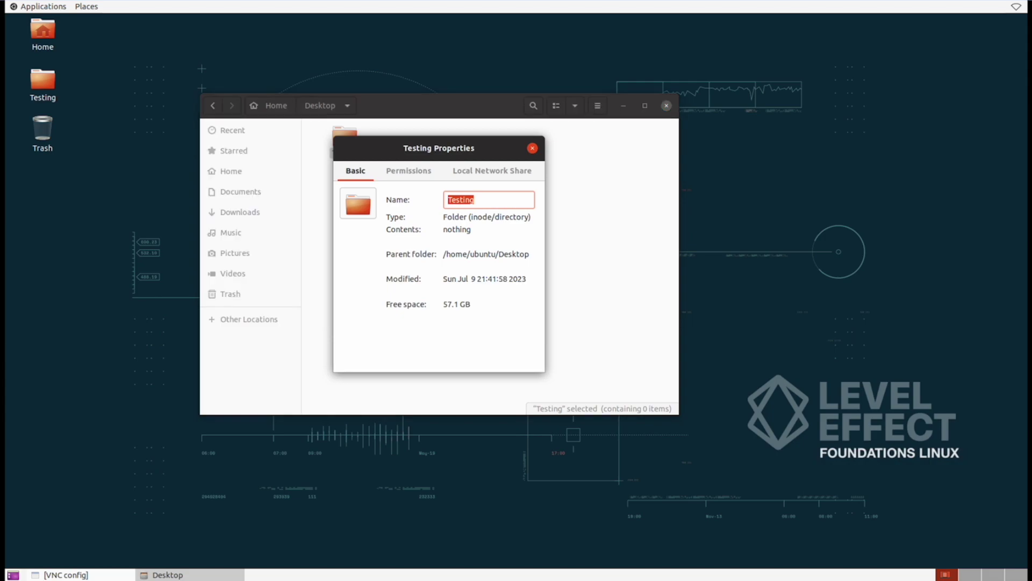
drag(444, 254, 525, 253)
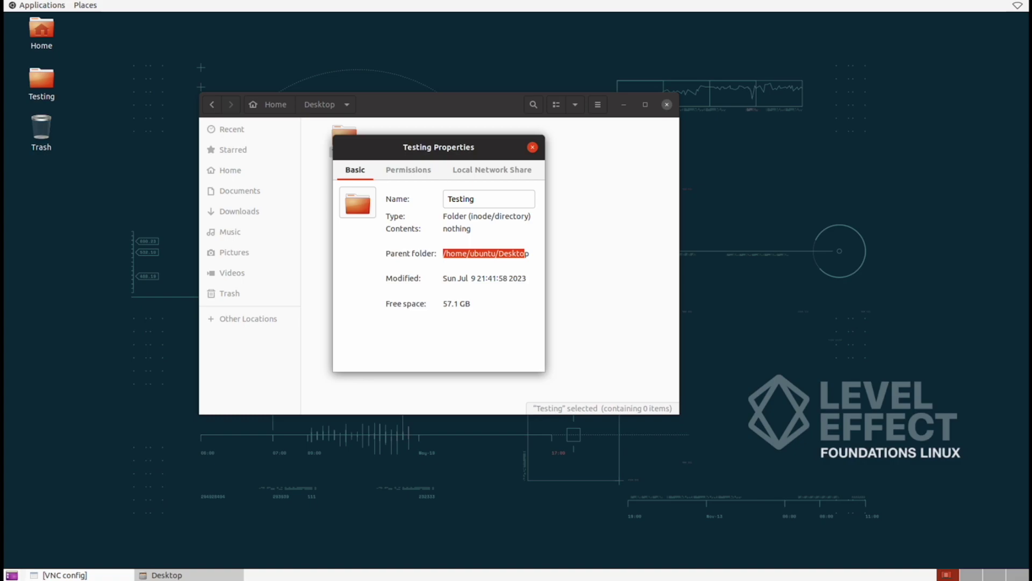
click(409, 170)
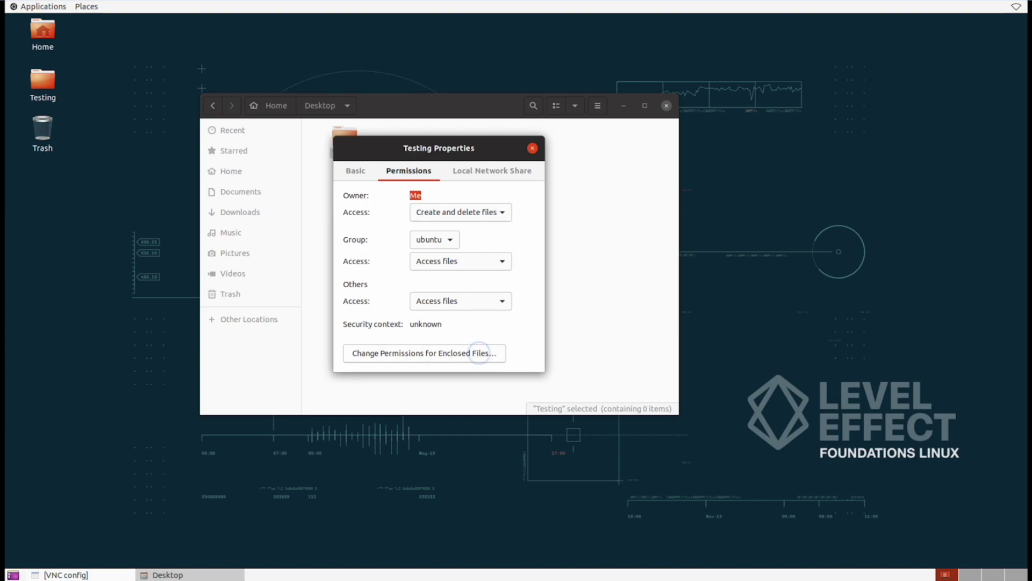
click(477, 353)
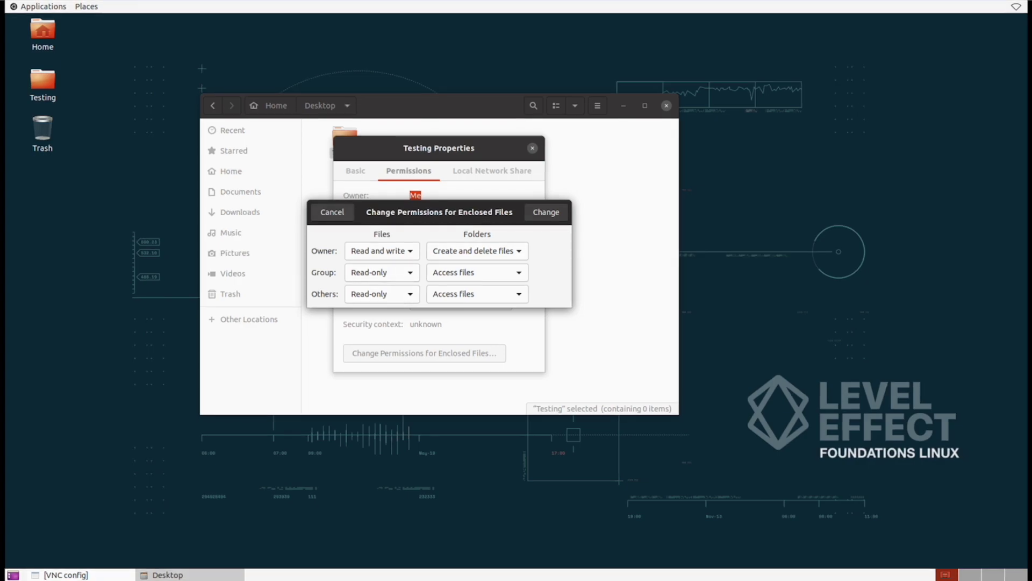
click(332, 212)
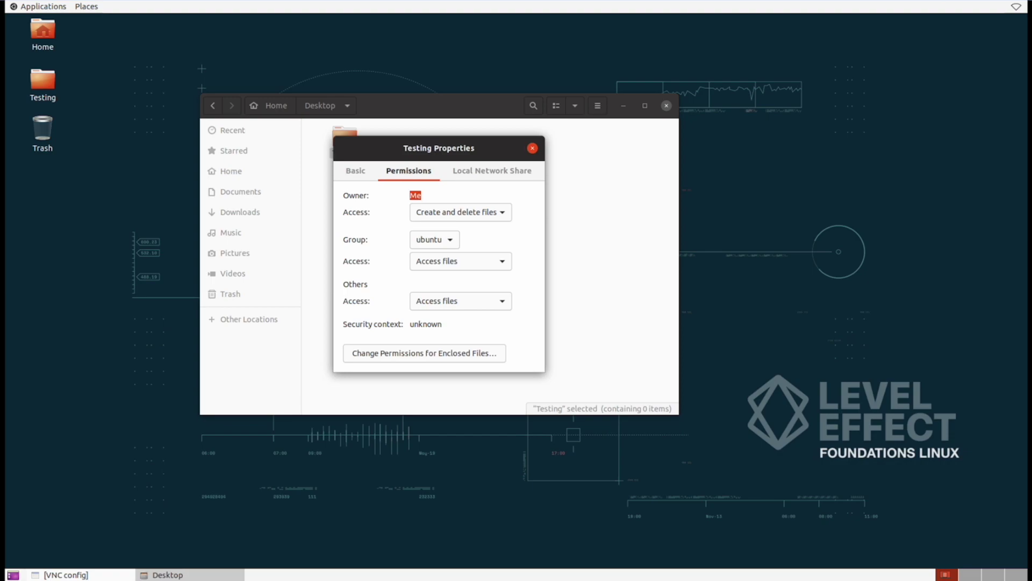
click(511, 171)
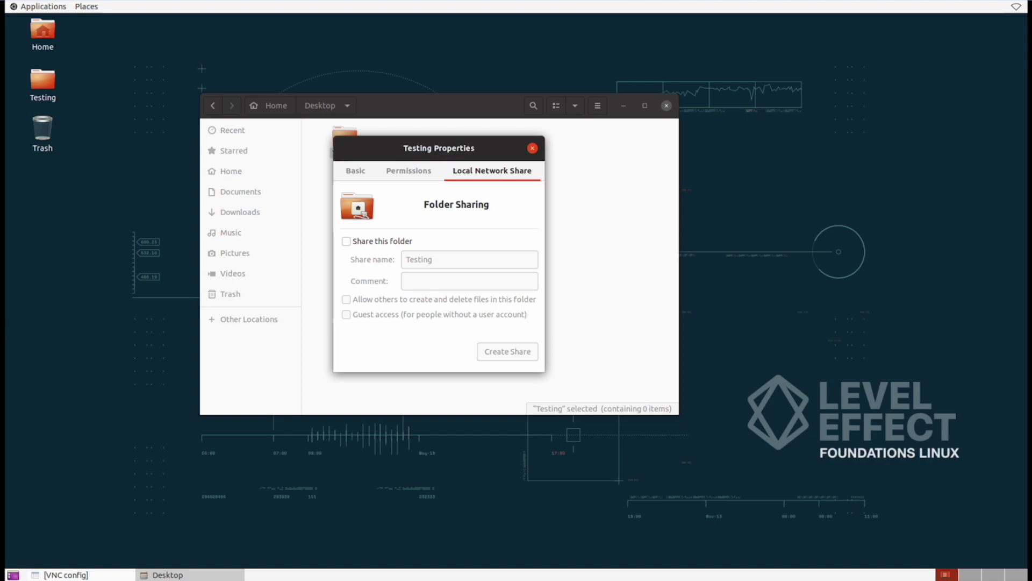
click(532, 148)
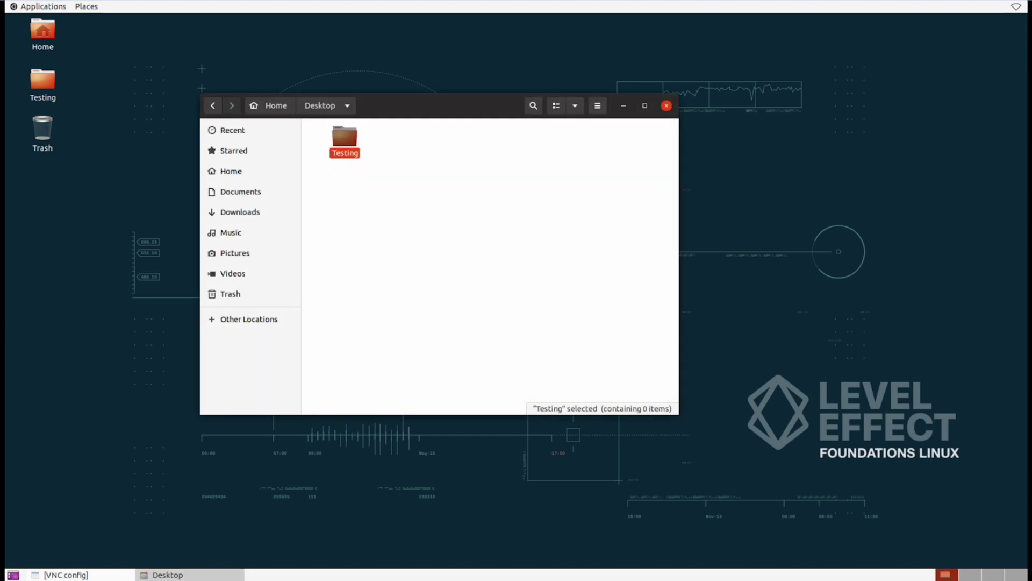
Open the Testing folder, launch Text Editor and write "Top secret." in the new document.
click(469, 151)
double_click(345, 139)
click(37, 6)
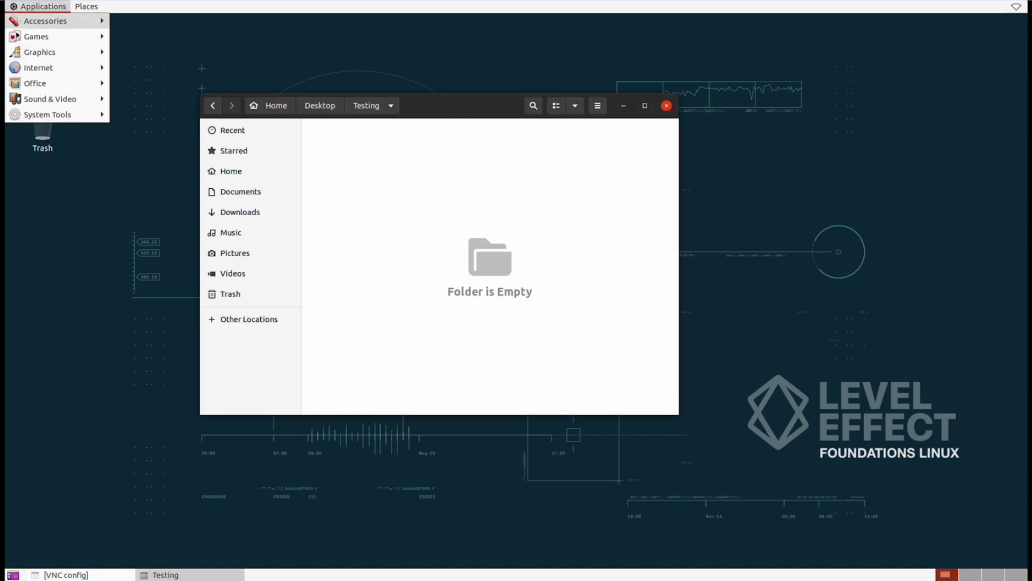
mouse_move(43, 21)
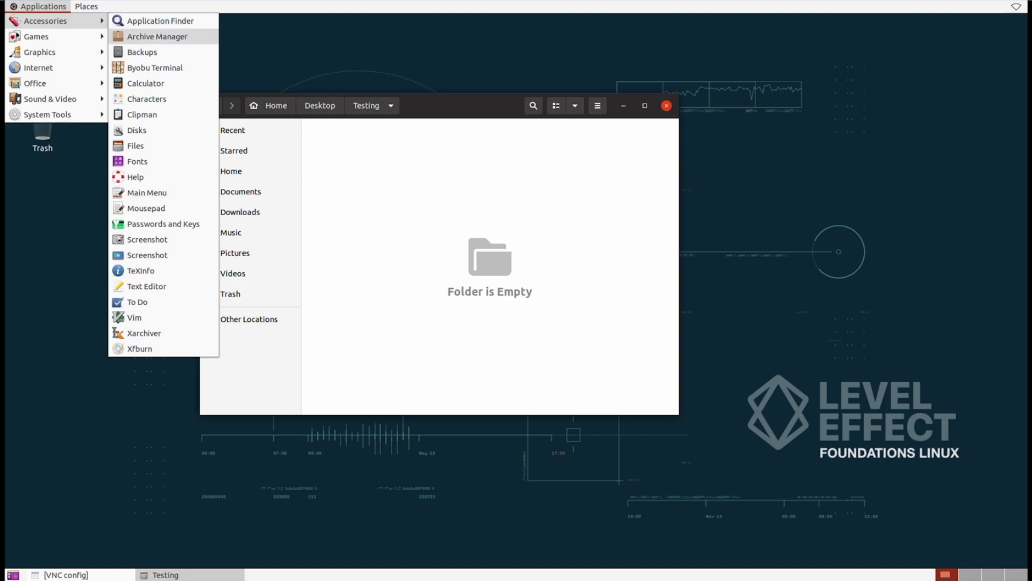
click(156, 286)
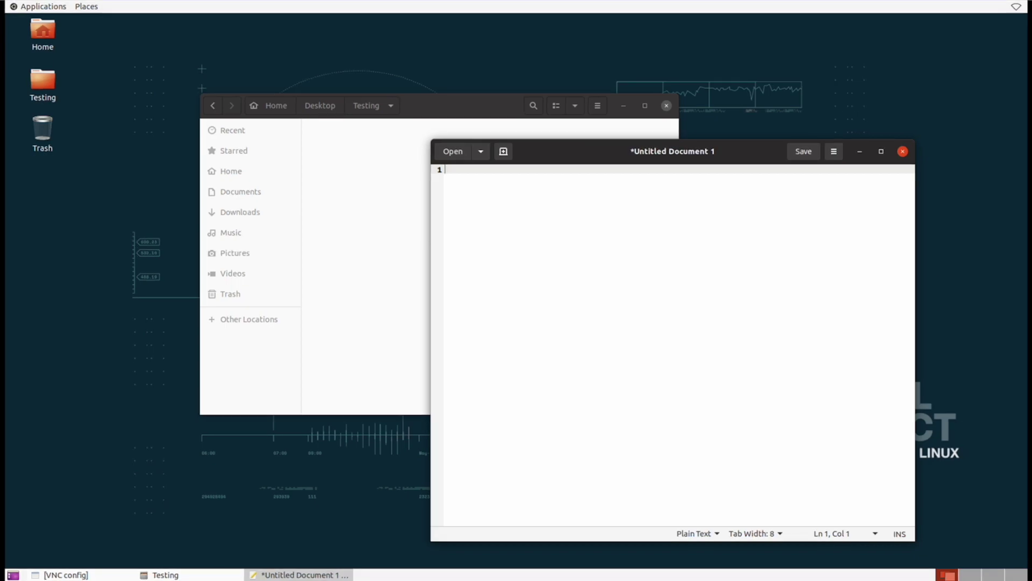
text(Top secret.)
Save the document as "NothingToSeeHere" in the Testing folder inside Desktop and close Text Editor.
click(803, 151)
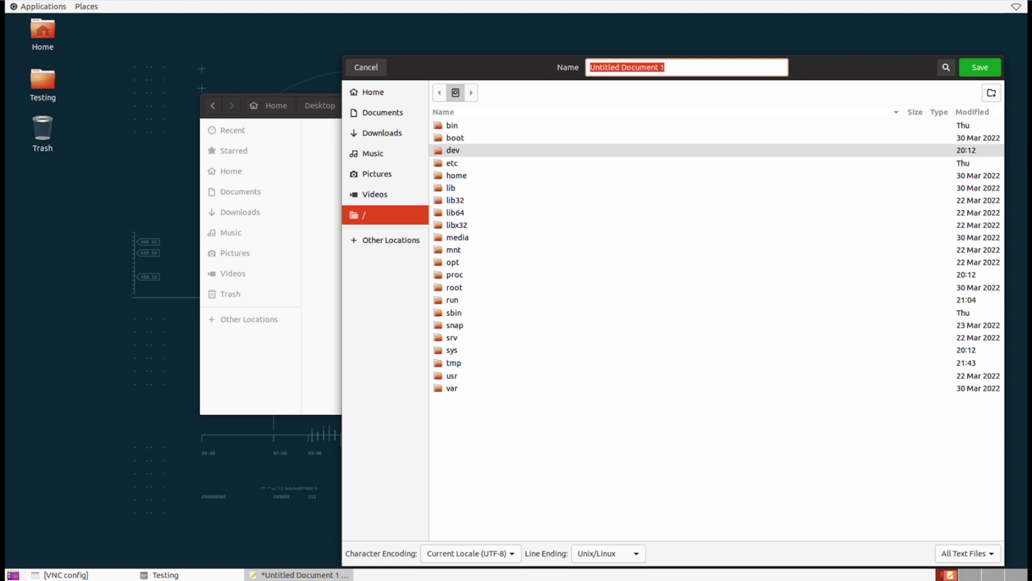
drag(525, 60, 474, 27)
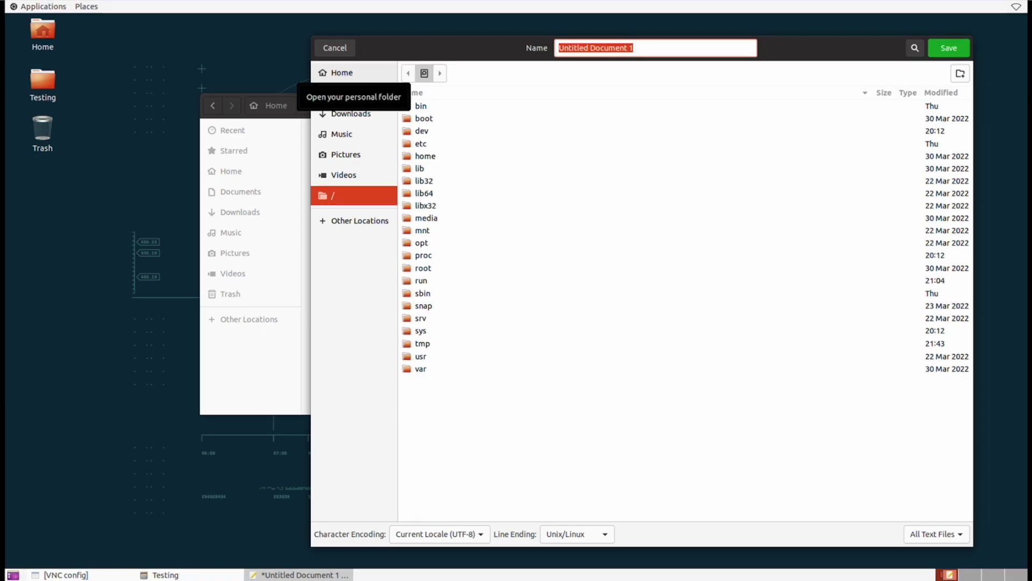
click(342, 73)
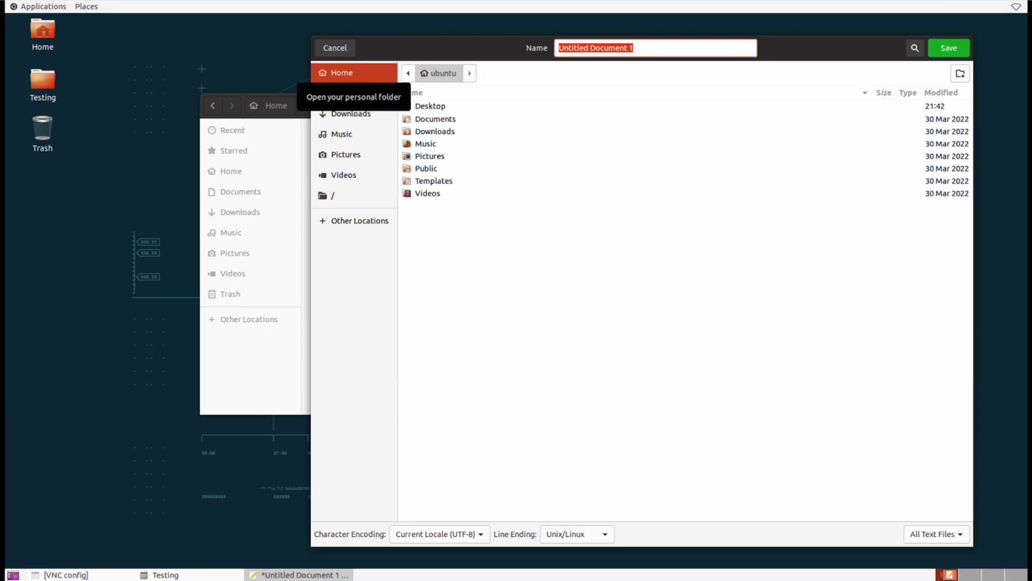
double_click(431, 106)
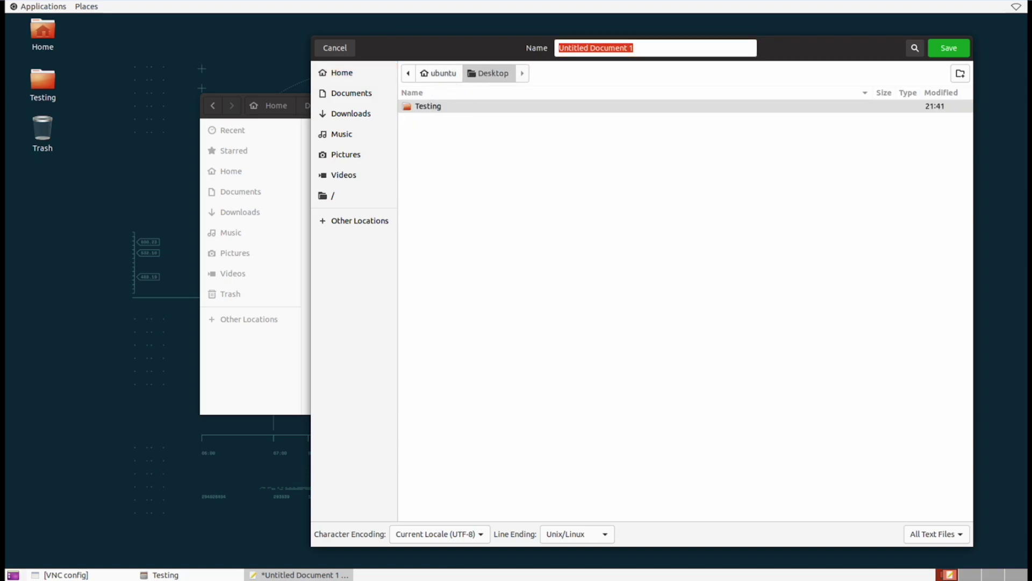
double_click(446, 106)
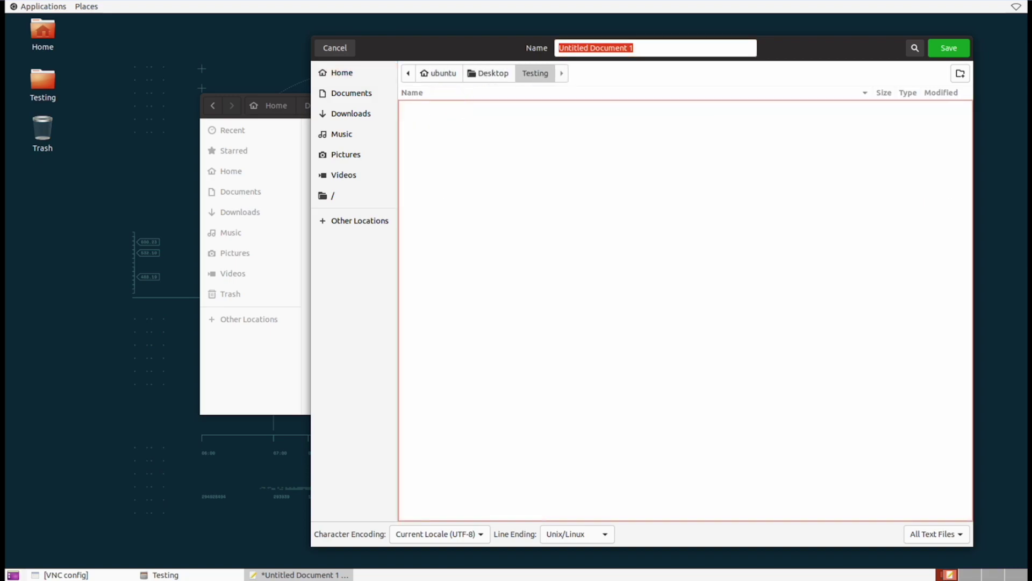
click(681, 48)
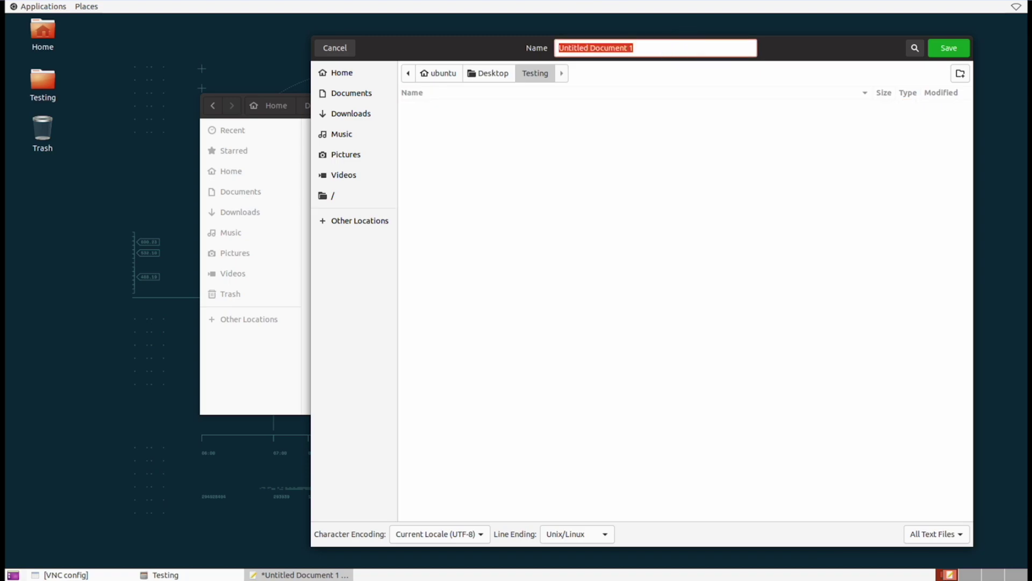
text(NothingToSeeHere)
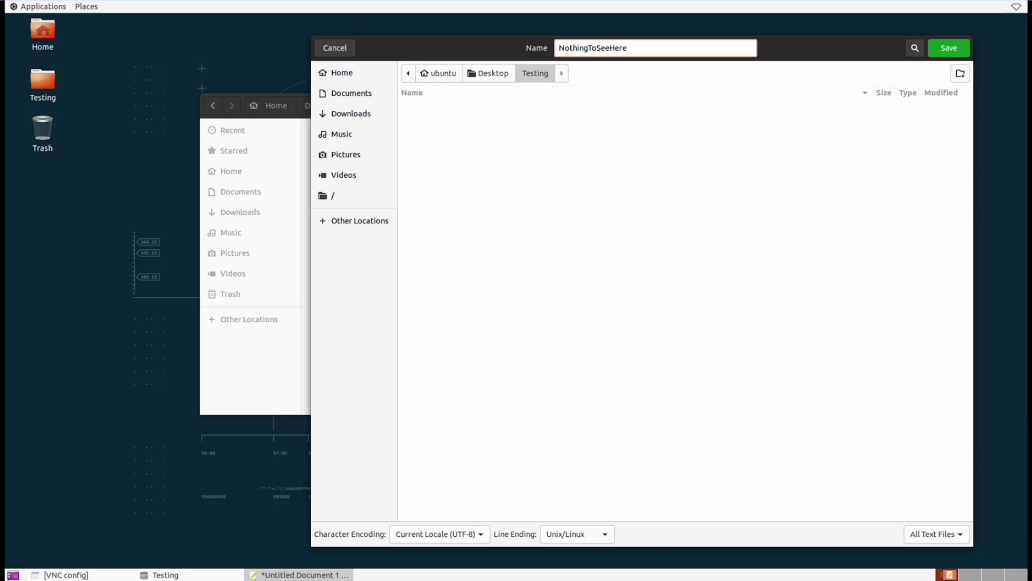
key(Return)
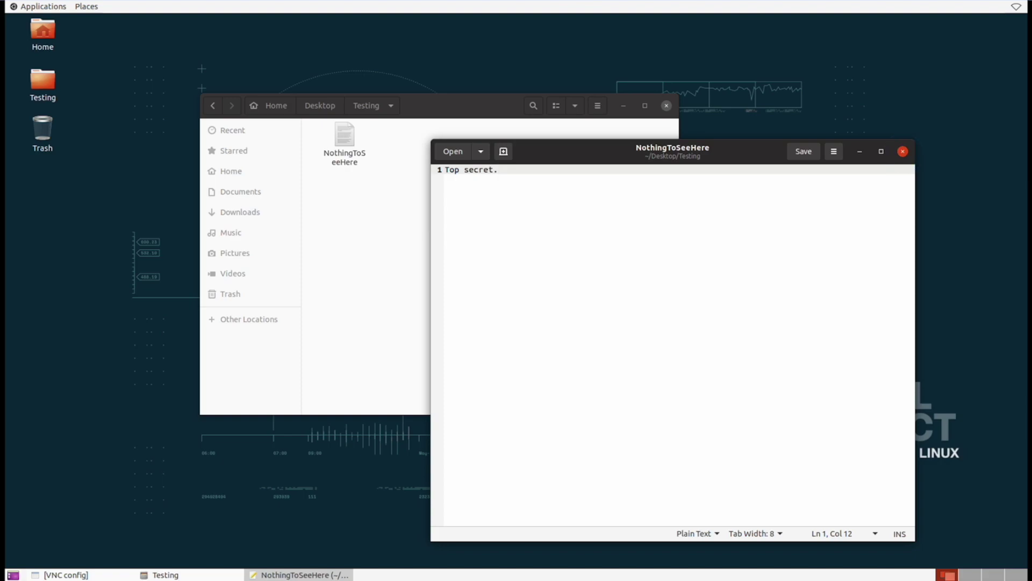
click(902, 151)
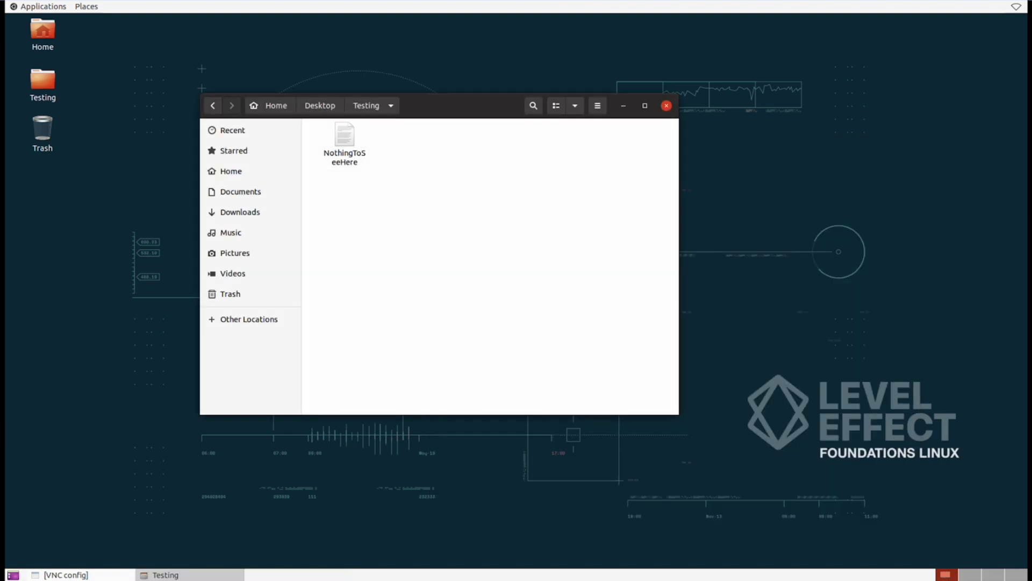
Examine the NothingToSeeHere file's properties, including its type, permissions and the applications that can open it.
click(344, 135)
right_click(347, 138)
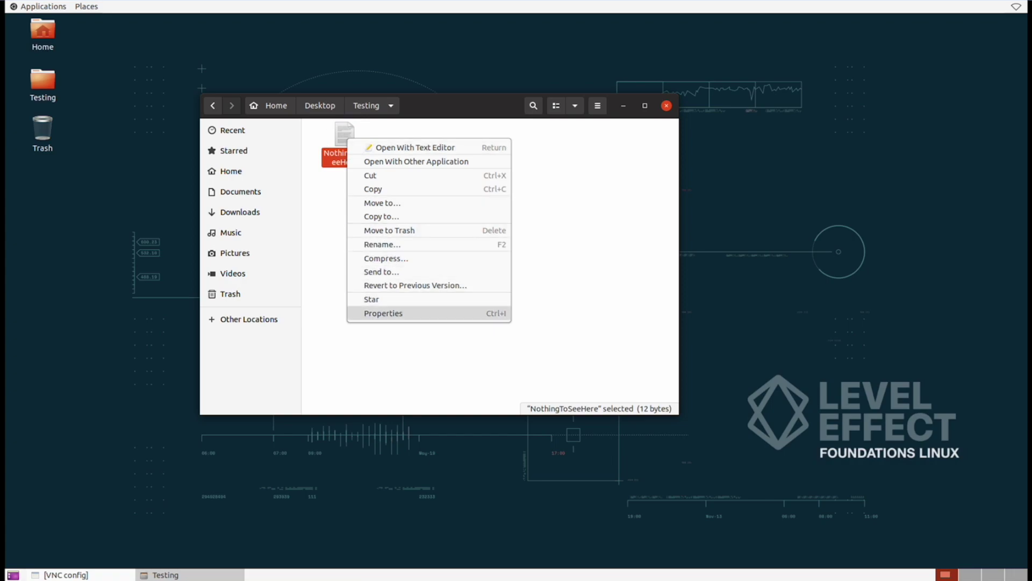
click(385, 312)
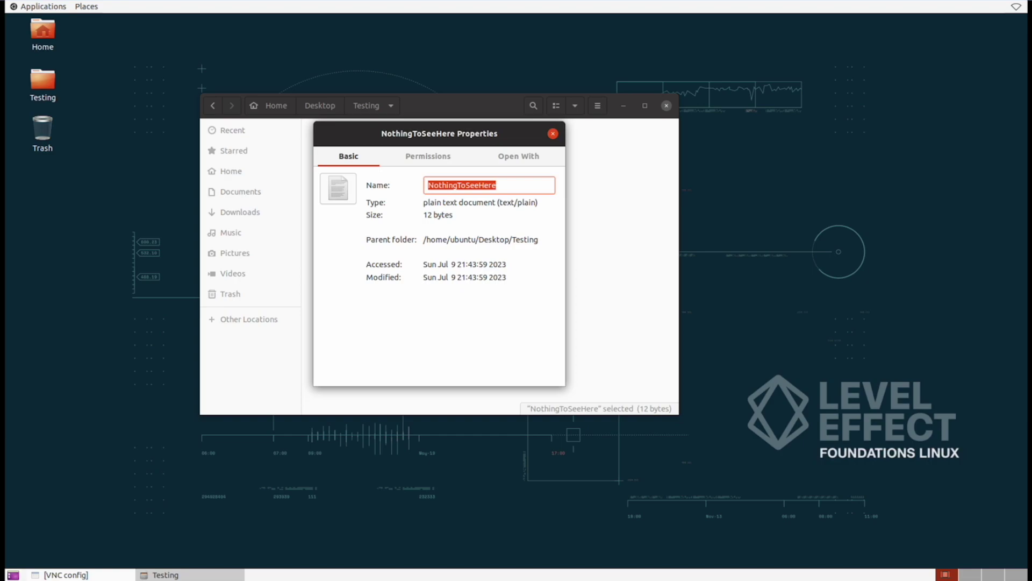
drag(539, 202, 411, 203)
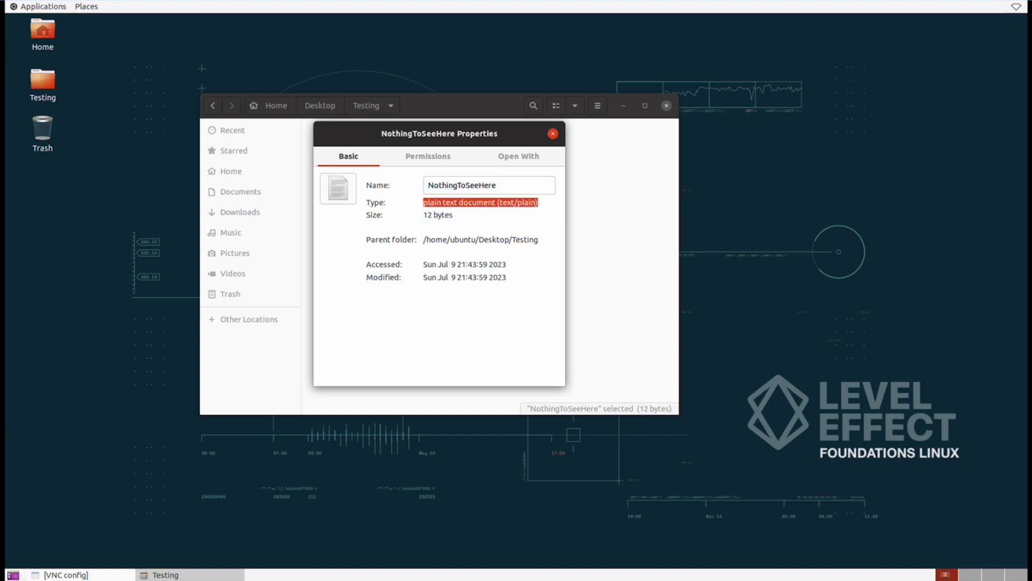
click(428, 156)
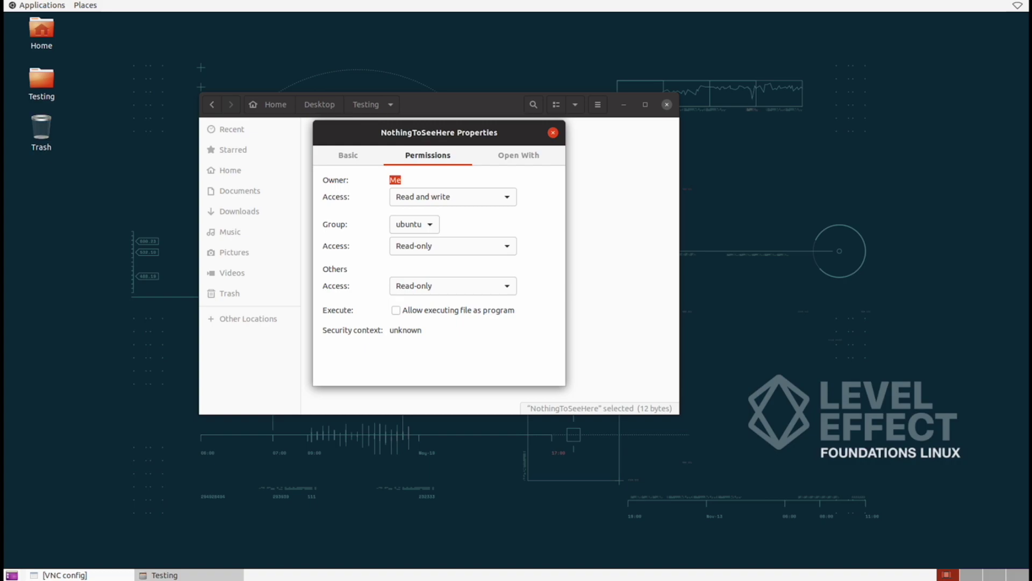
click(519, 155)
scroll(376, 250, down, 6)
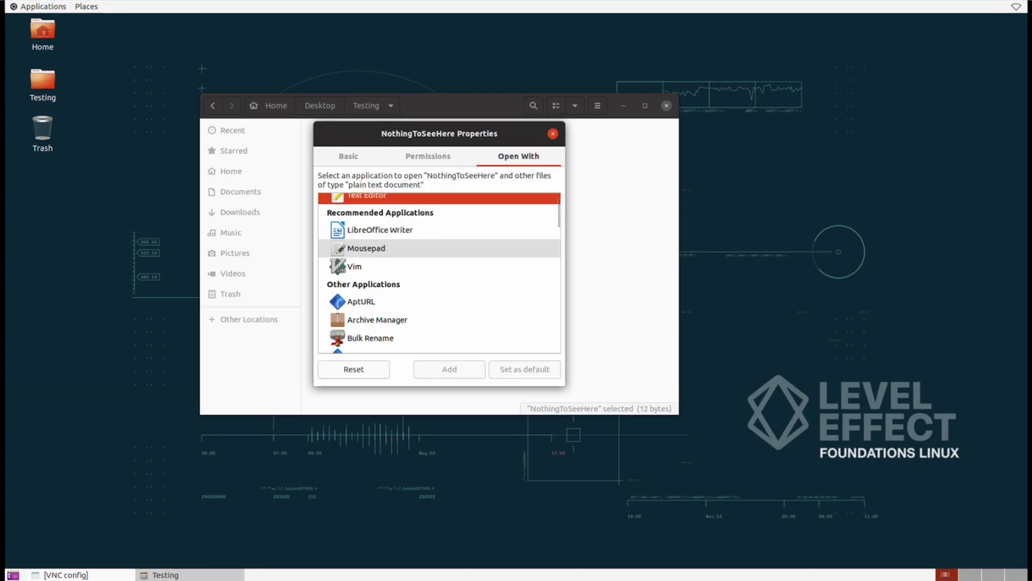
scroll(413, 253, up, 6)
click(413, 253)
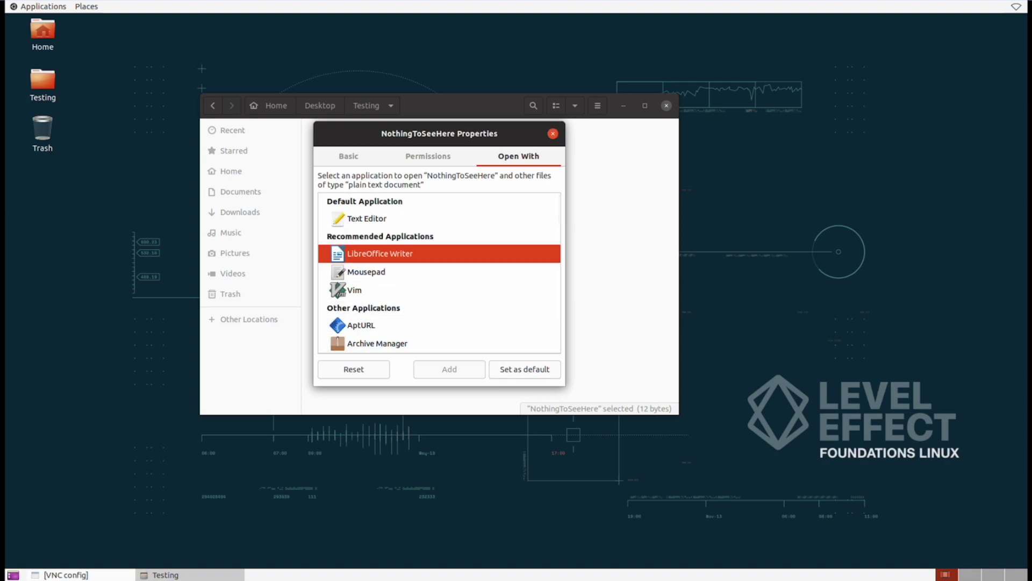
click(389, 219)
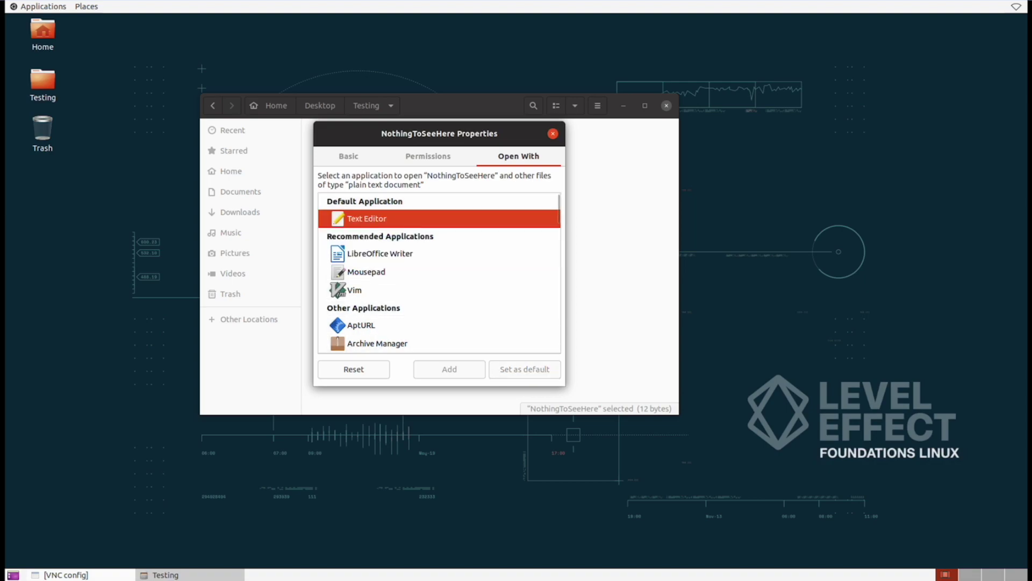
click(553, 134)
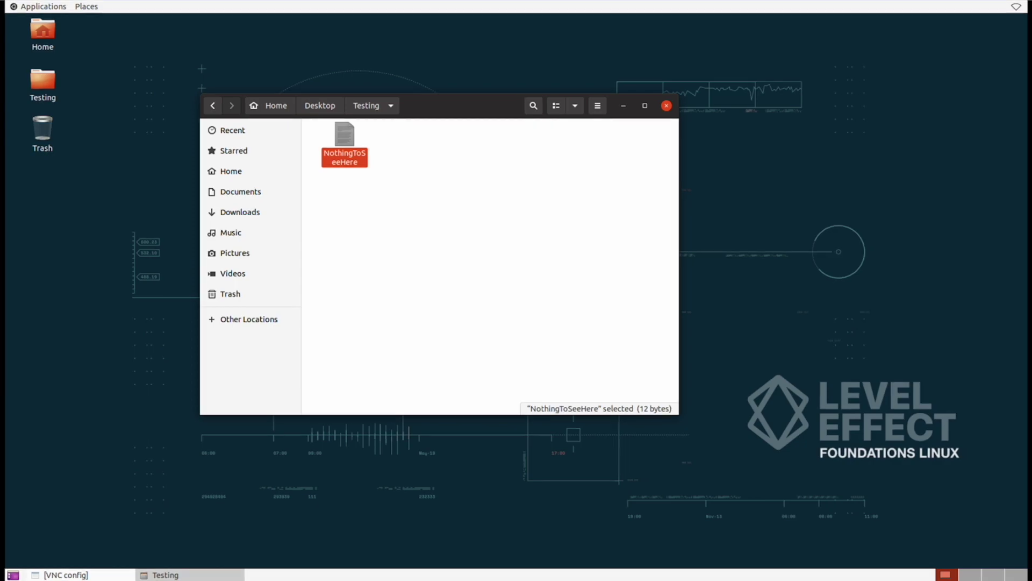
Move the NothingToSeeHere file and its parent Testing folder on the Desktop to the Trash, and close the file manager.
right_click(349, 140)
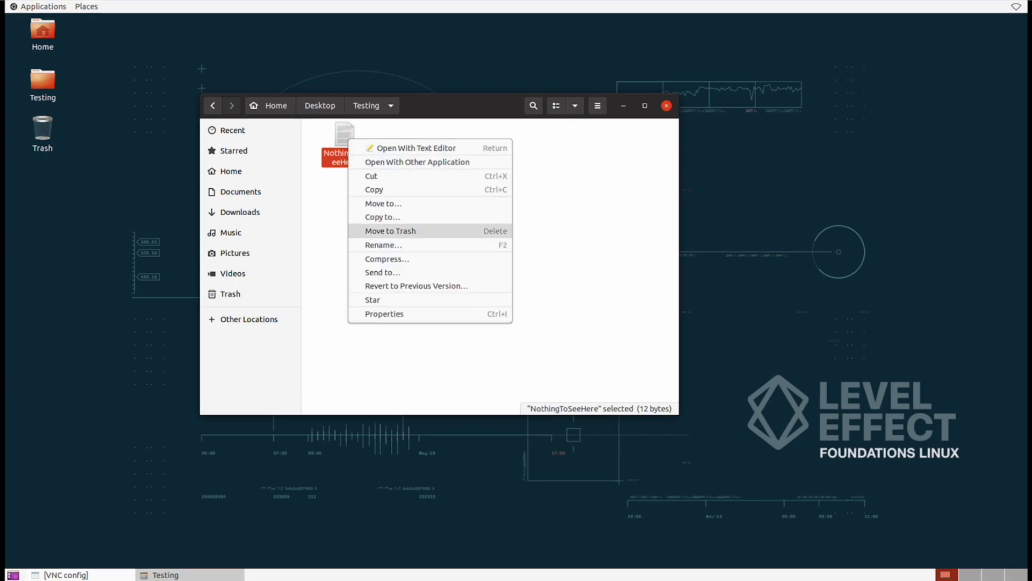
click(403, 230)
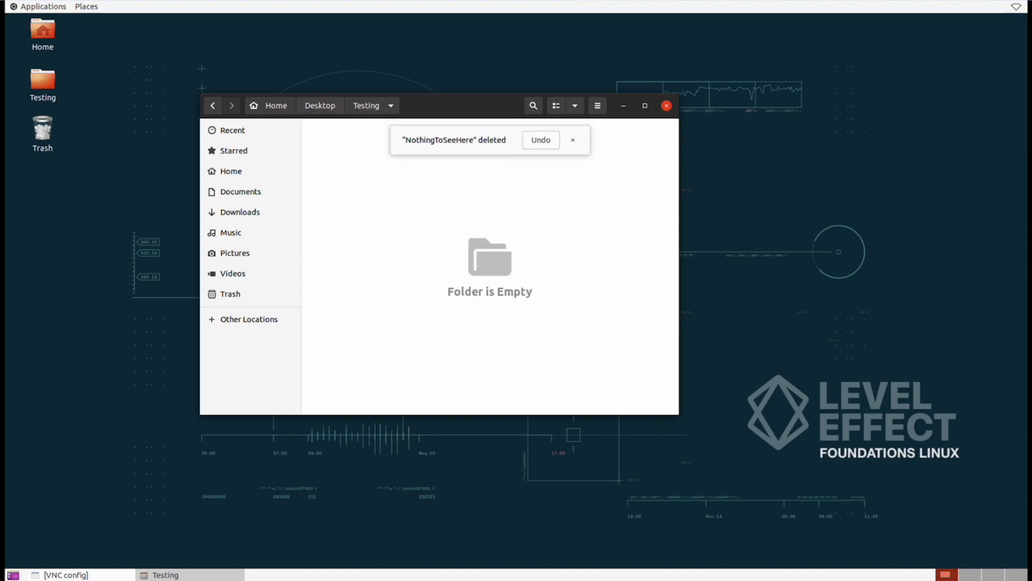
click(324, 106)
right_click(344, 133)
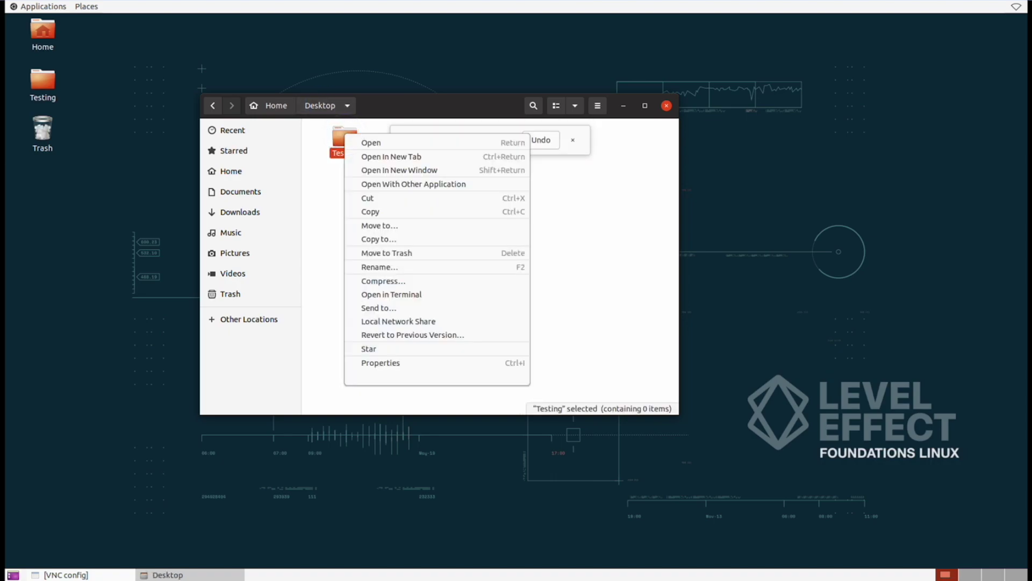
click(400, 252)
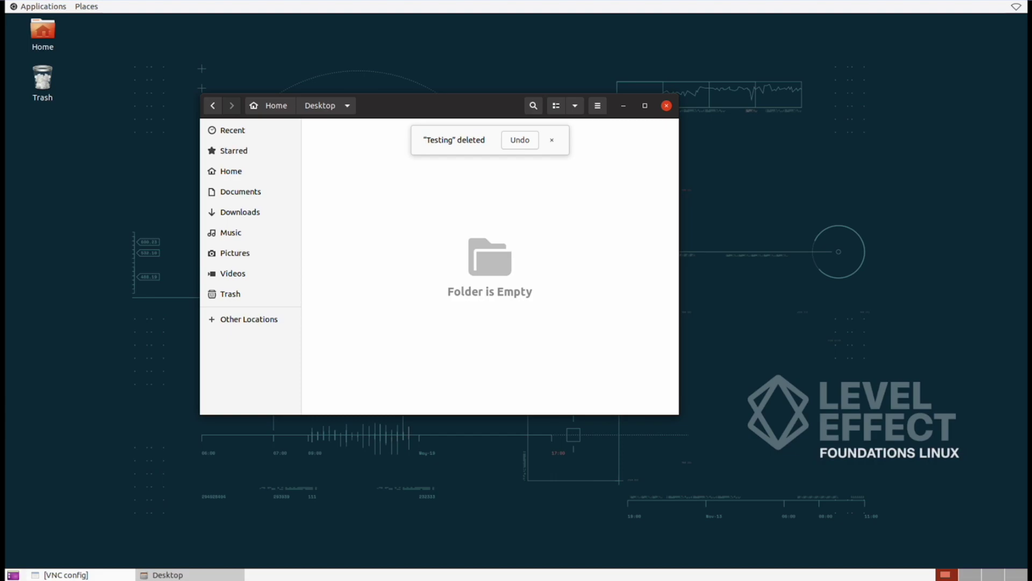
click(667, 106)
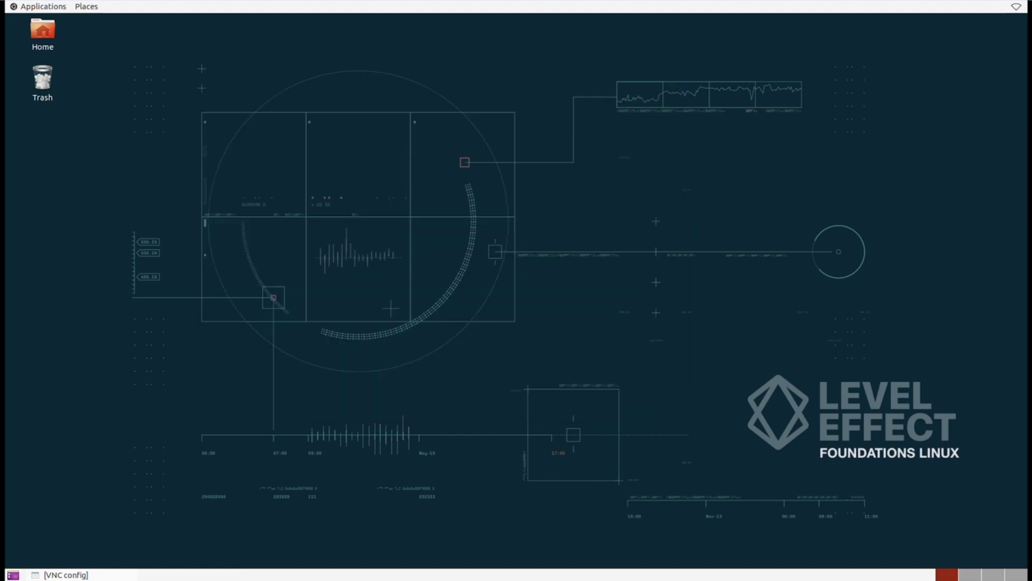
Empty the Trash from the desktop to permanently delete all its items, and deselect it.
click(43, 79)
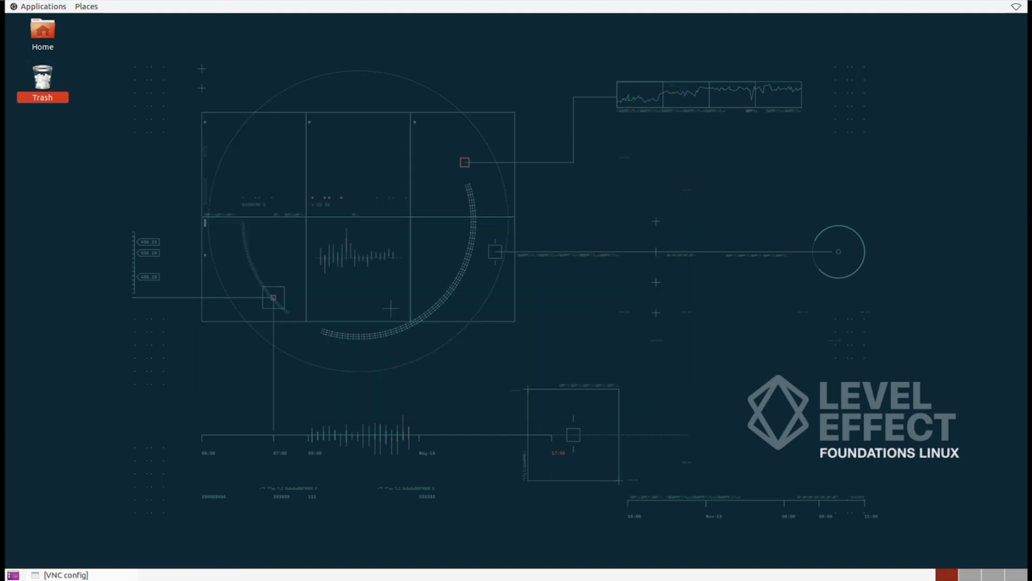
right_click(42, 79)
click(86, 101)
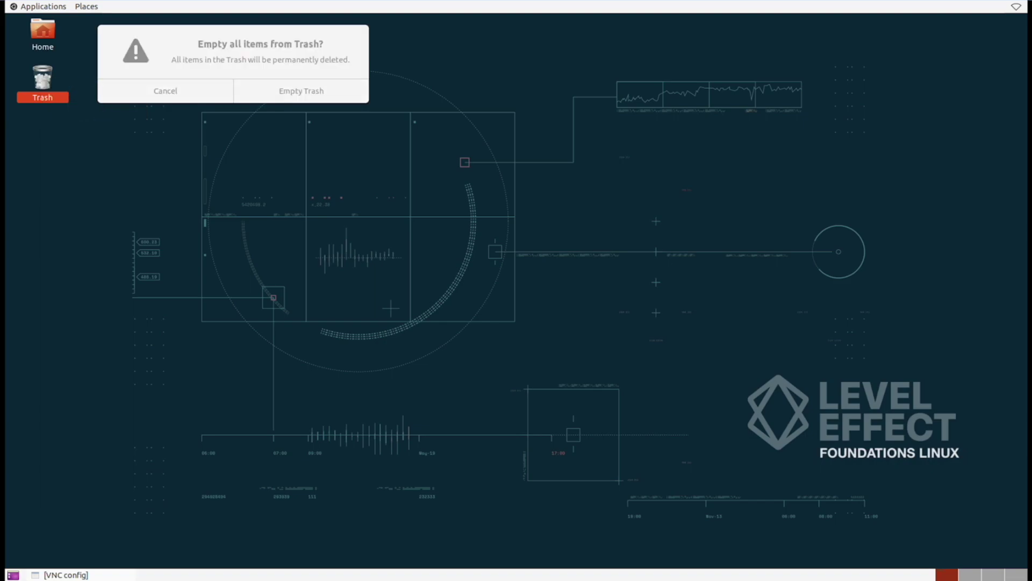
click(301, 91)
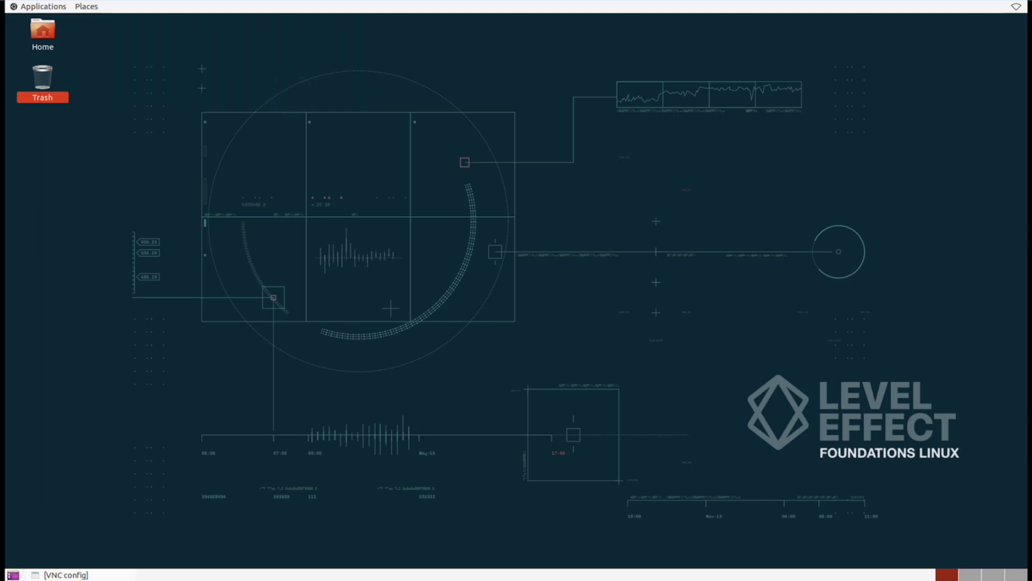
click(292, 95)
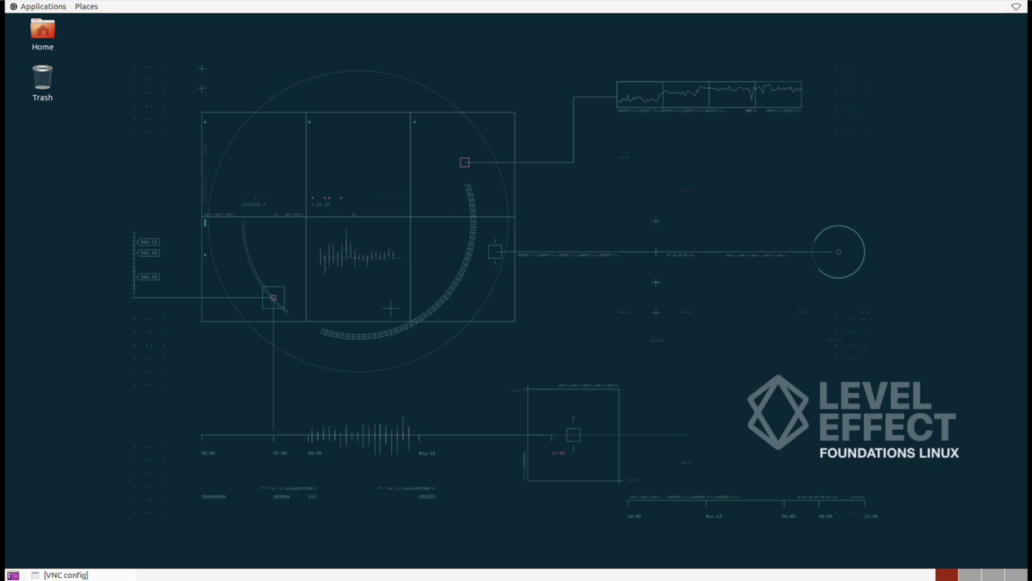